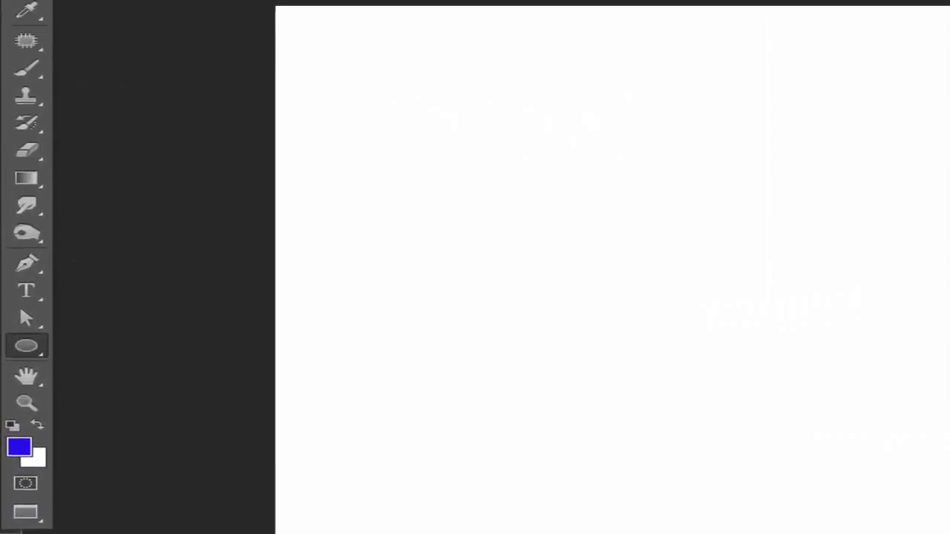
Step: Add a vertical guide at 620 px and a horizontal guide that divide the canvas into quarters
left_click_drag(8, 228, 650, 434)
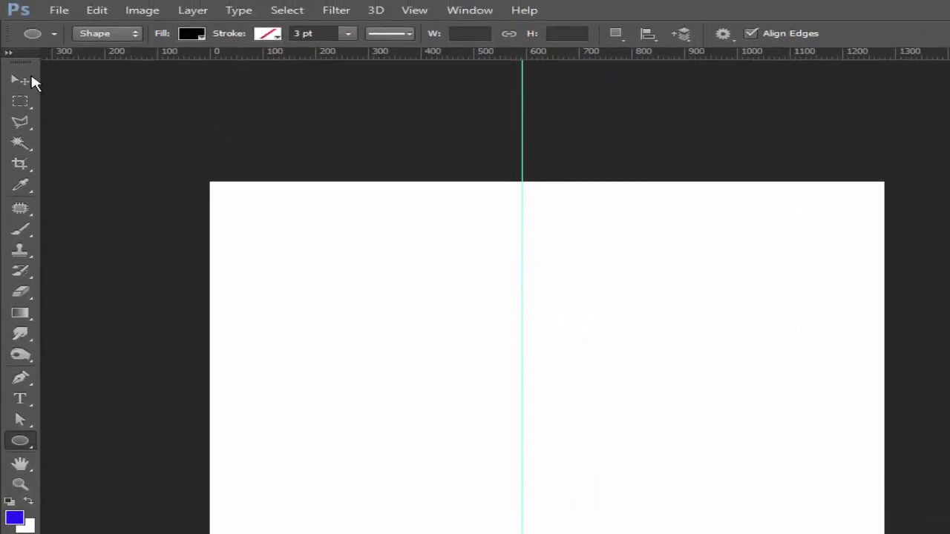
left_click(23, 81)
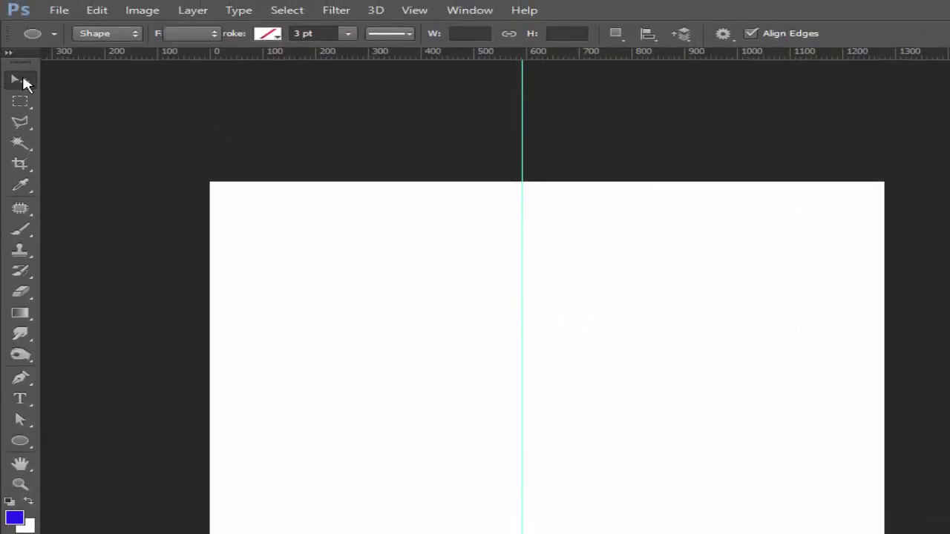
left_click_drag(531, 326, 539, 326)
left_click_drag(563, 54, 665, 178)
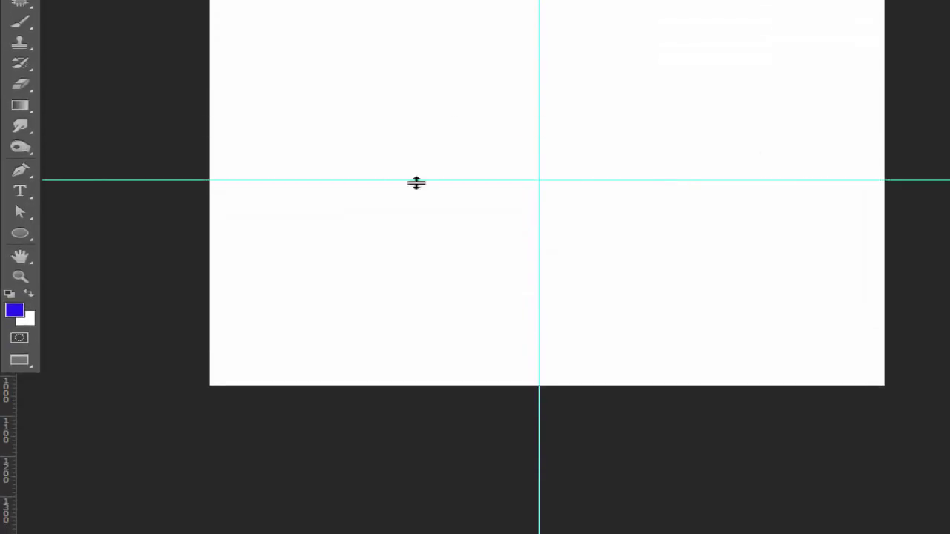
Step: Draw a 328 × 328 px black circle and centre it on the guide intersection
left_click(20, 233)
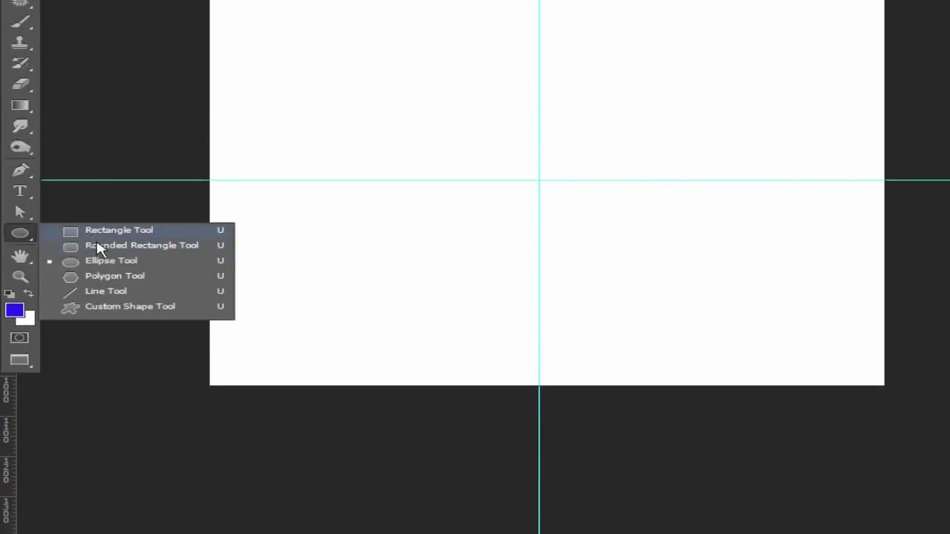
left_click(104, 261)
left_click_drag(477, 165, 578, 196)
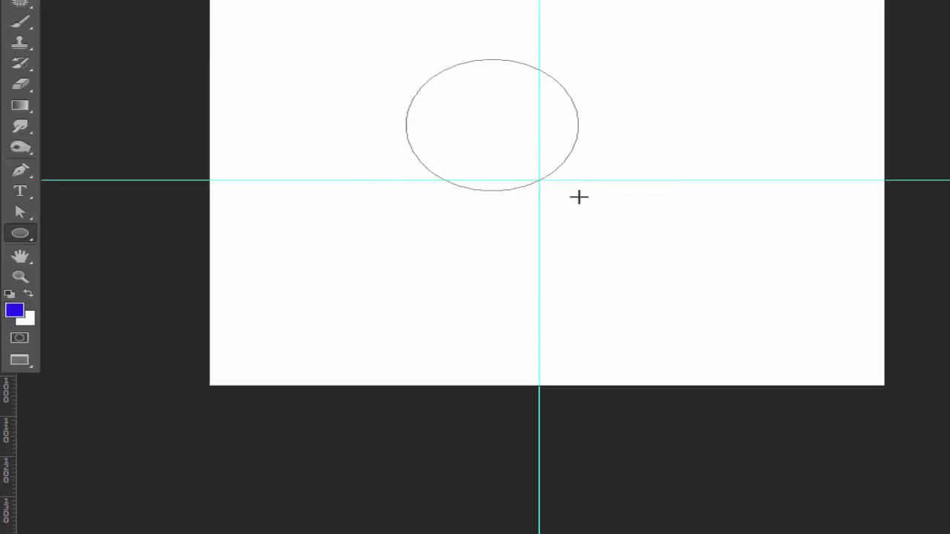
key("v")
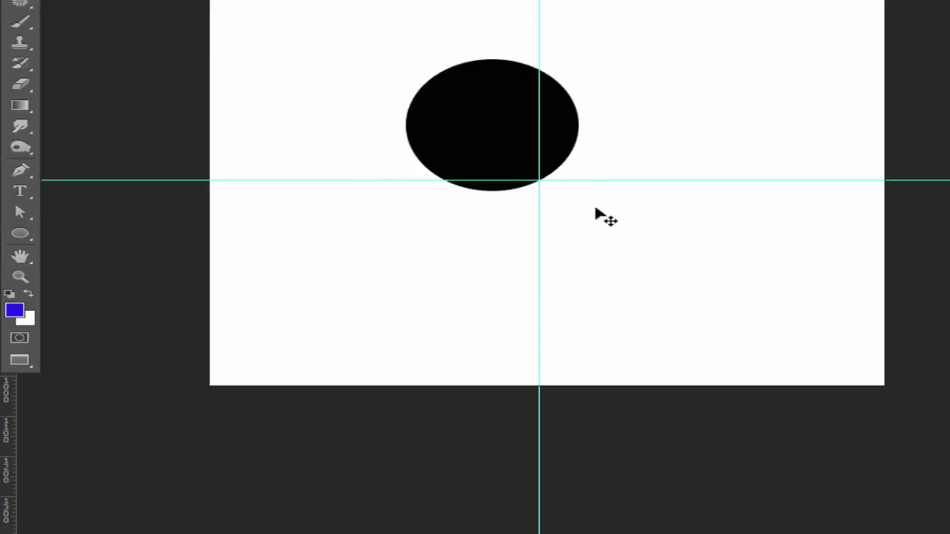
left_click_drag(495, 111, 542, 165)
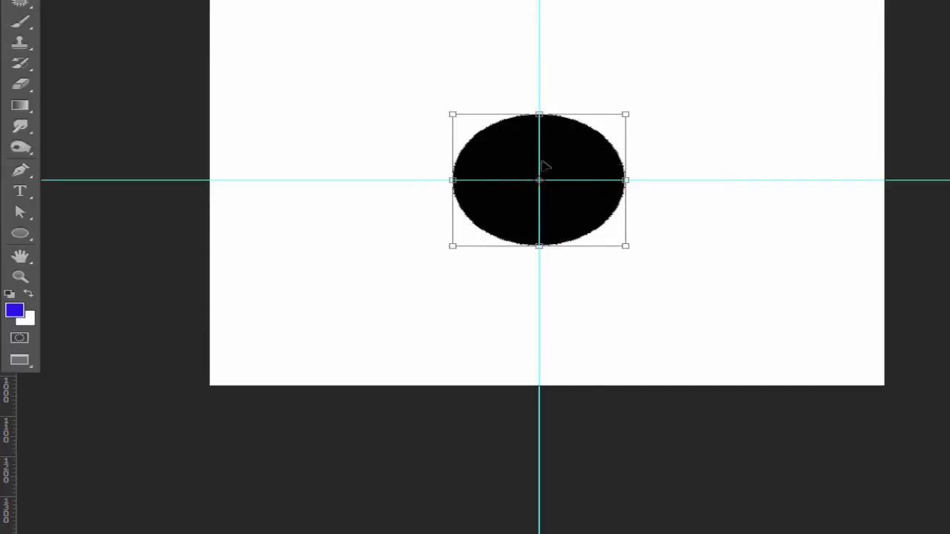
key("Return")
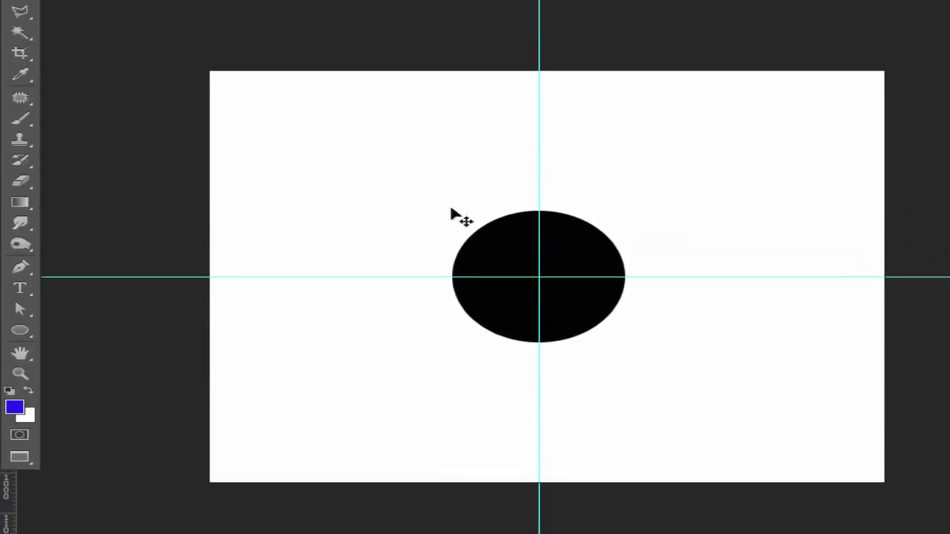
Step: Give the circle No Color fill and a black stroke about 31 pt wide
key("u")
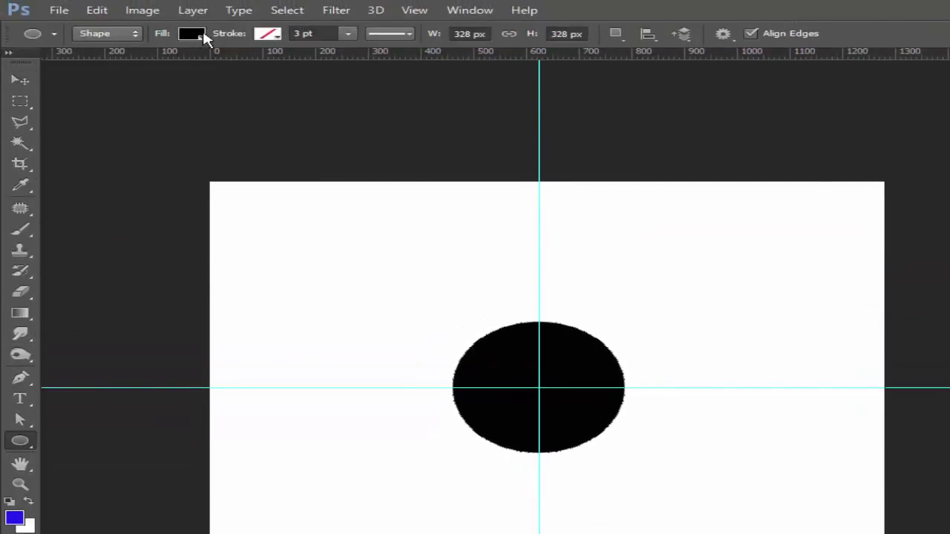
left_click(205, 39)
left_click(100, 64)
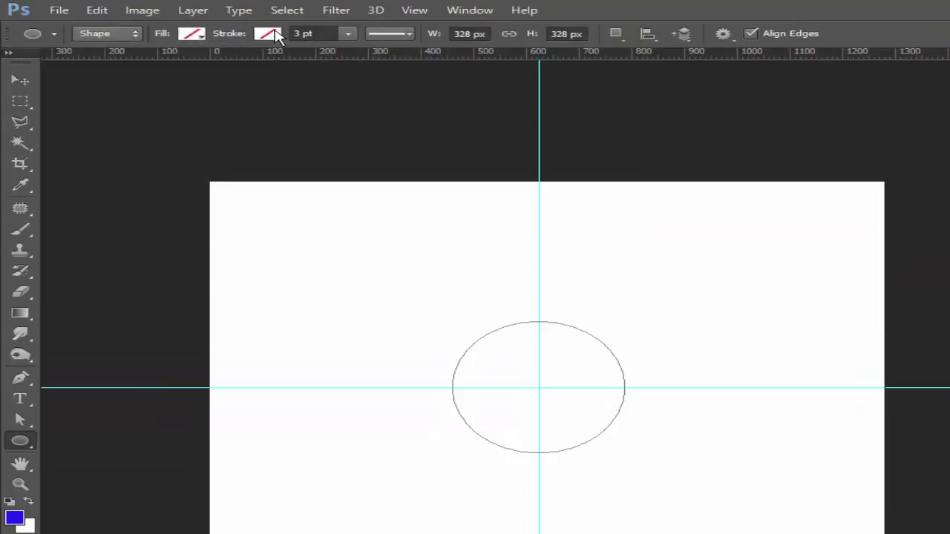
left_click(274, 33)
left_click(220, 64)
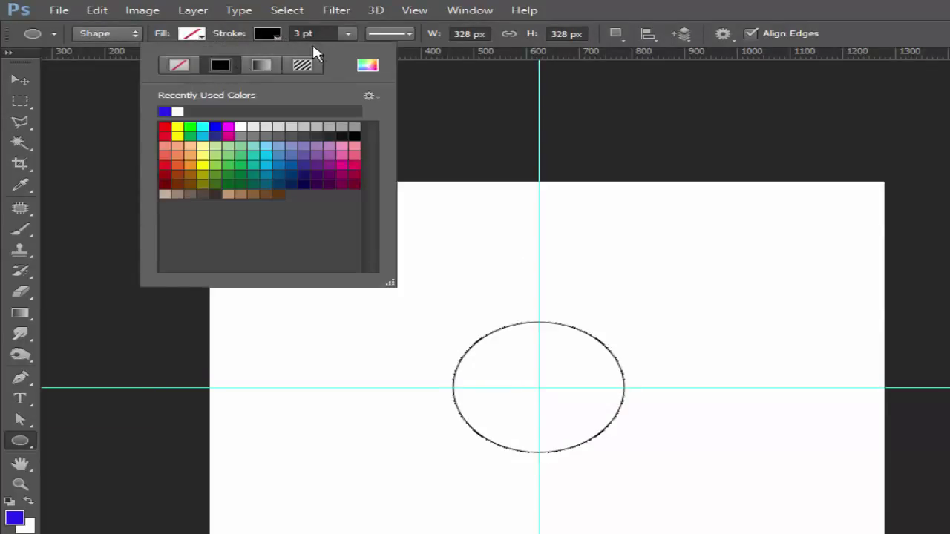
left_click(350, 33)
left_click(384, 52)
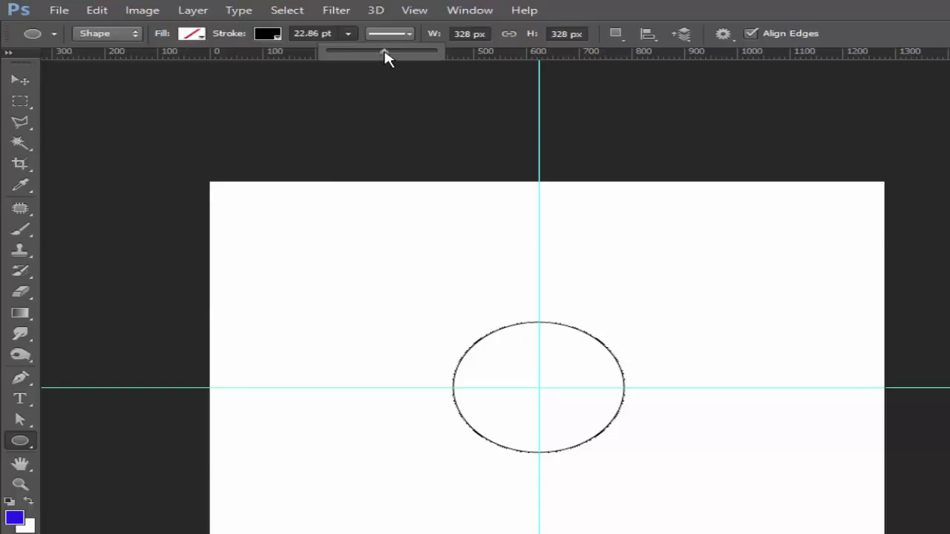
left_click_drag(395, 54, 397, 52)
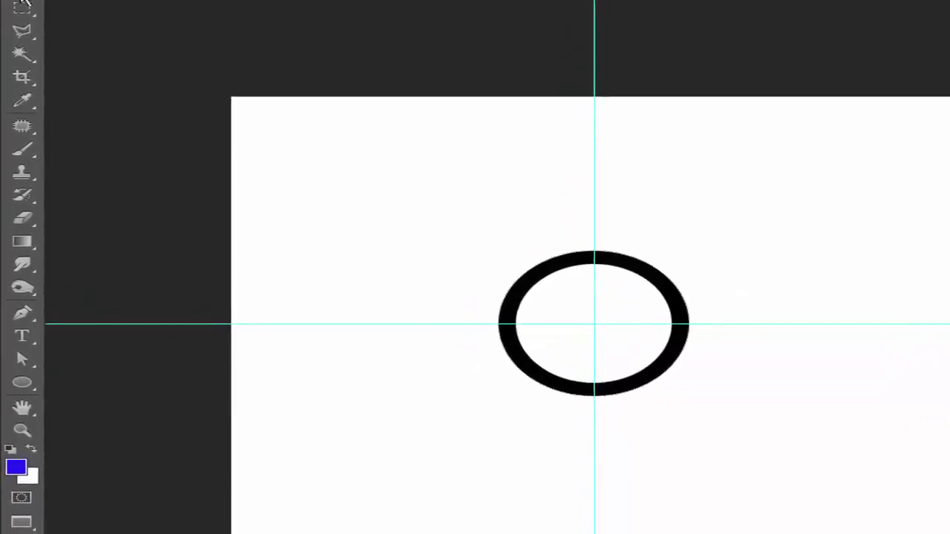
right_click(20, 441)
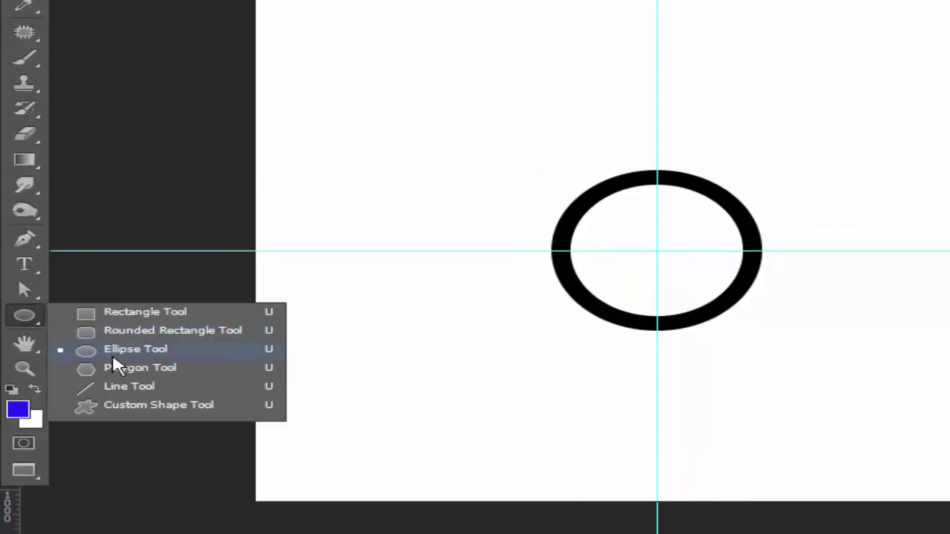
Step: Draw a rectangle over the ring's upper-left quarter with black fill and no stroke
left_click(110, 327)
left_click_drag(546, 175, 641, 220)
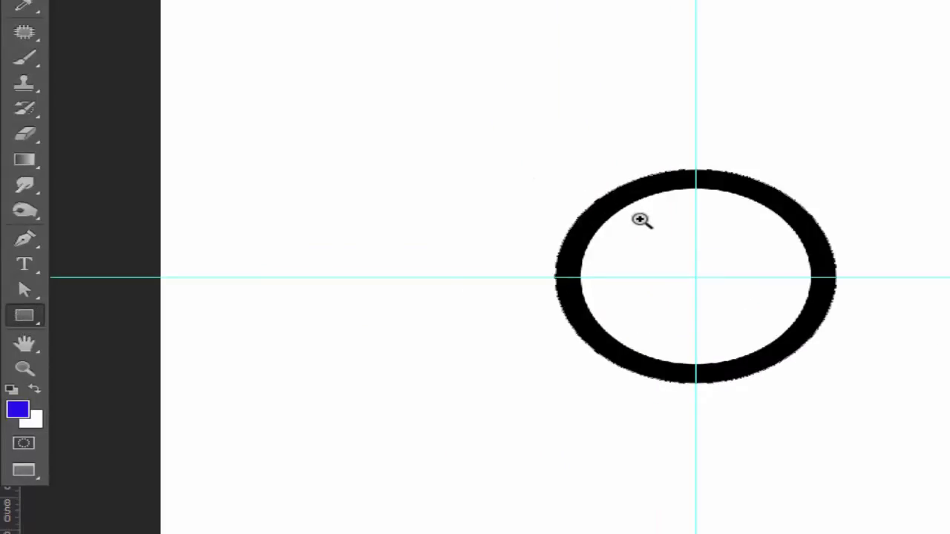
mouse_move(454, 125)
left_mouse_down()
mouse_move(703, 303)
mouse_move(724, 304)
left_mouse_up()
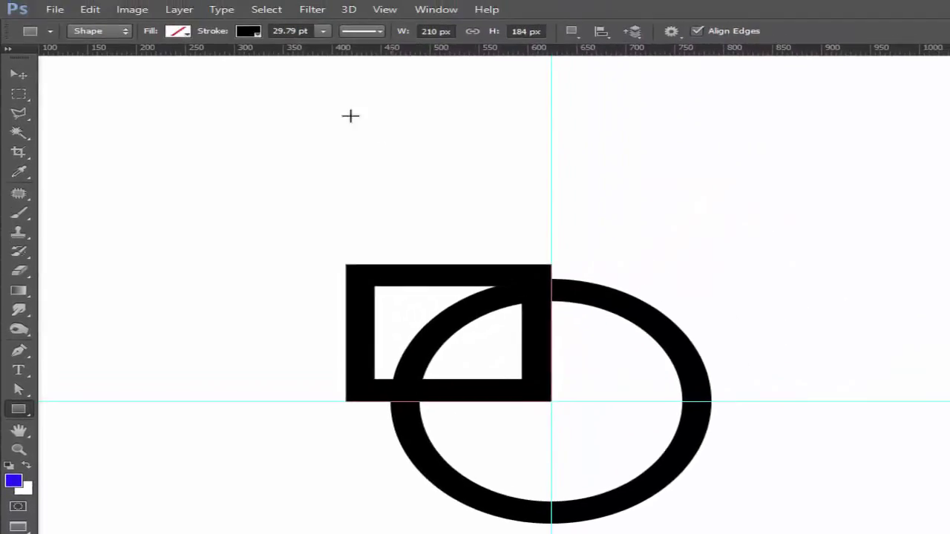
left_click(245, 31)
left_click(165, 60)
left_click(178, 33)
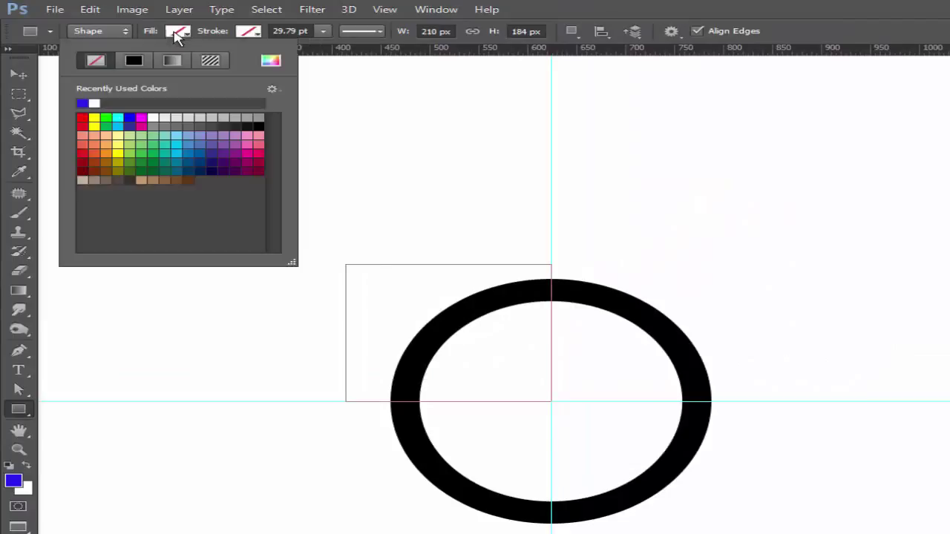
left_click(144, 60)
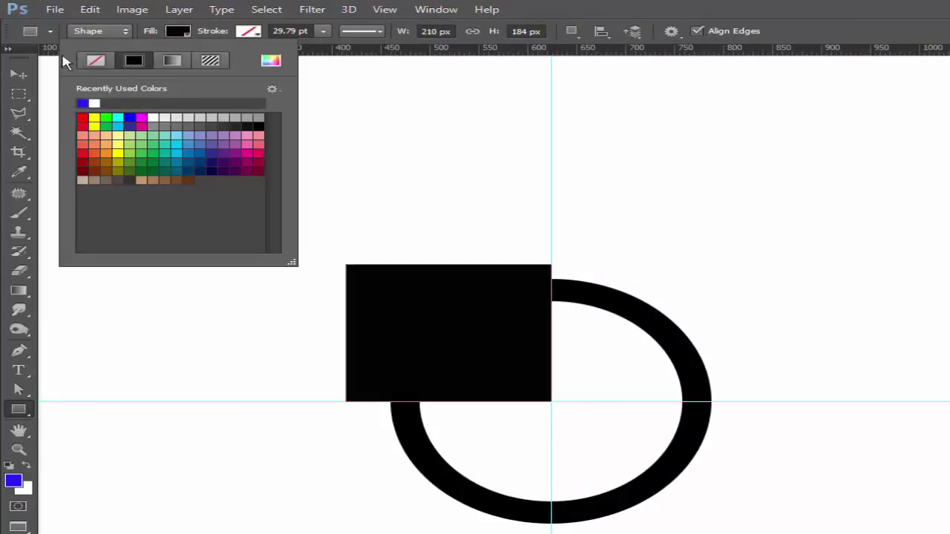
left_click(19, 72)
Step: Resize the black rectangle into a 164 px square with Free Transform
key("ctrl+t")
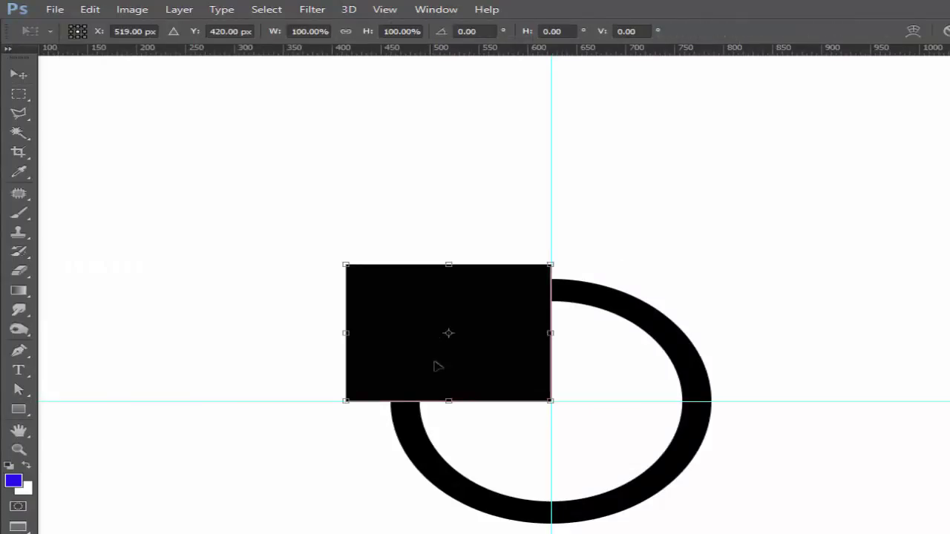
left_click_drag(346, 334, 380, 331)
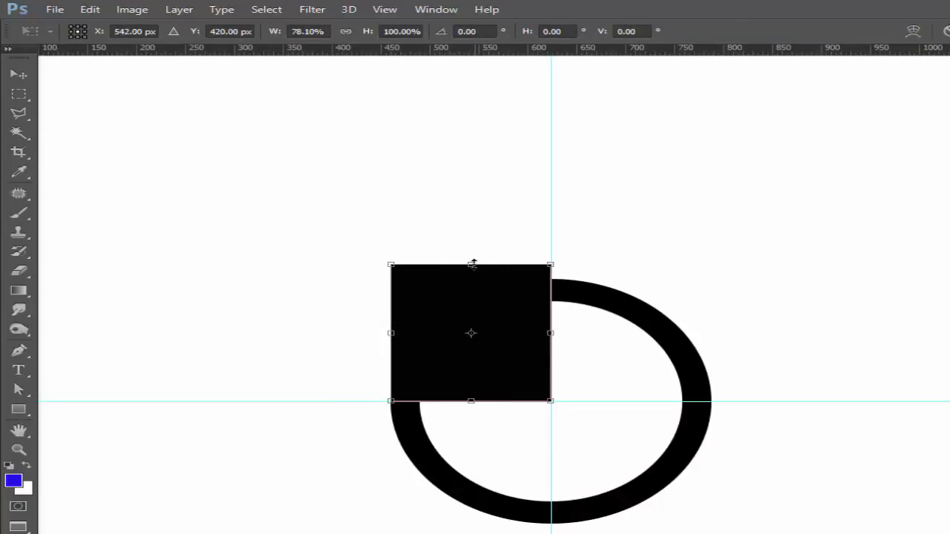
left_click_drag(473, 264, 473, 279)
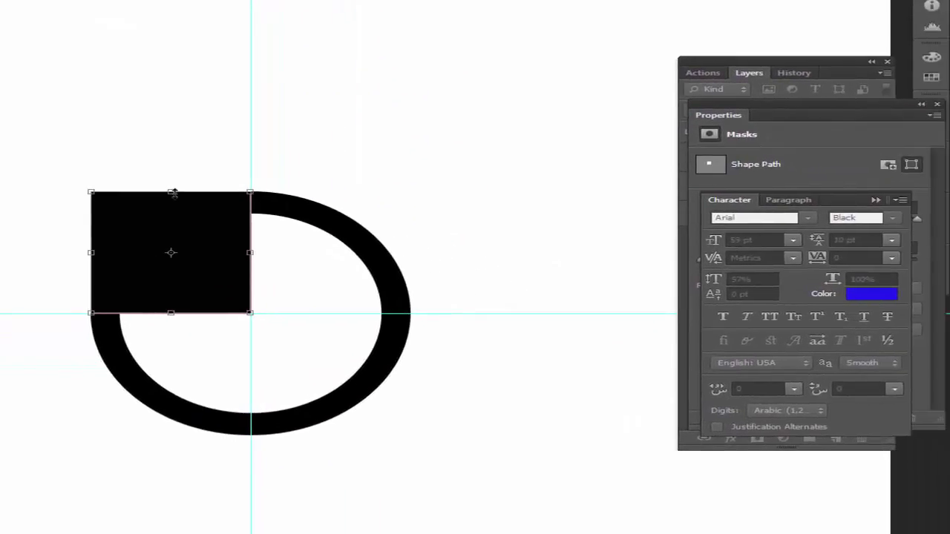
Step: Mask Rectangle 1 and erase the square inside the ring with a hard round brush
key("Return")
key("F7")
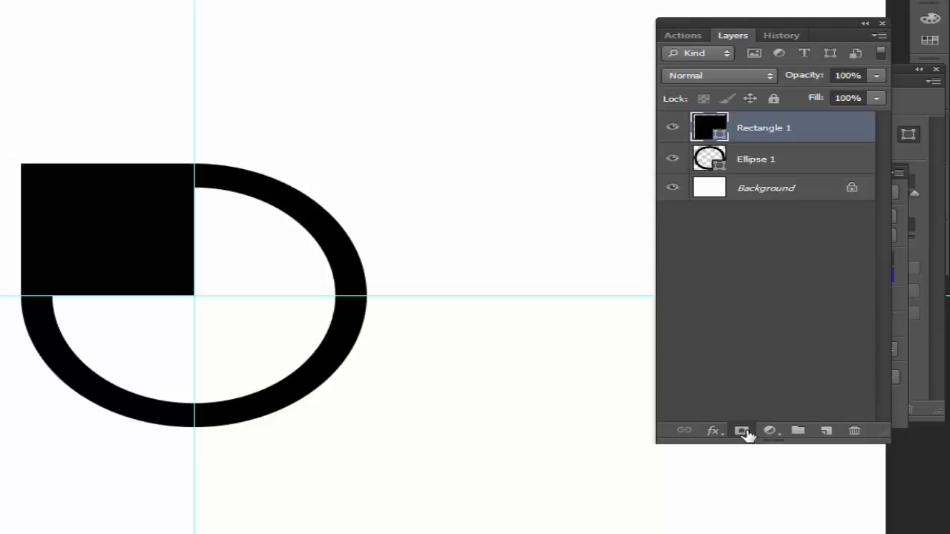
left_click(741, 430)
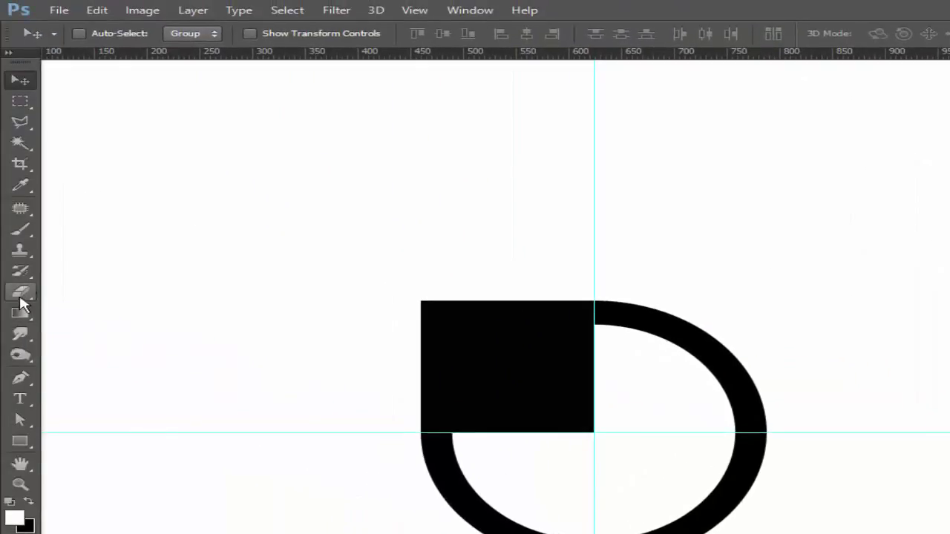
left_click(20, 294)
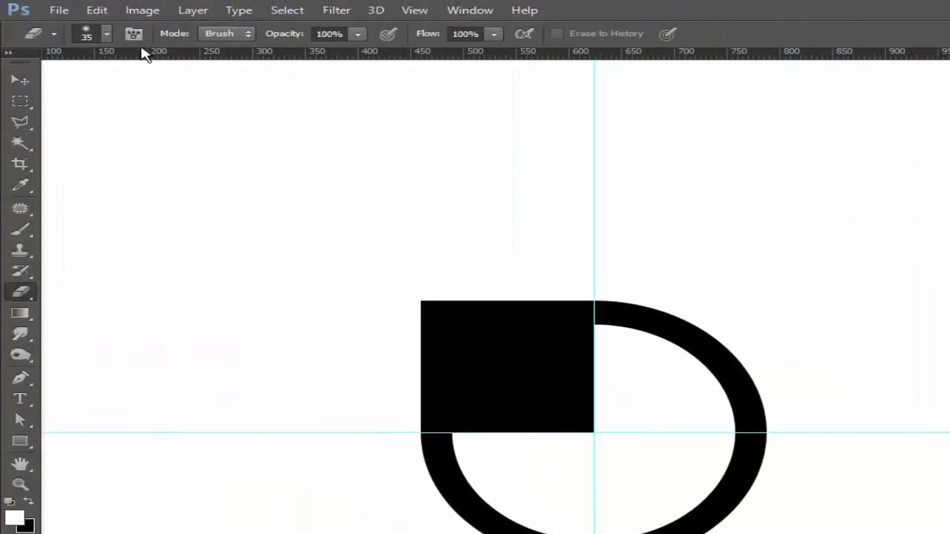
left_click(109, 34)
left_click(78, 158)
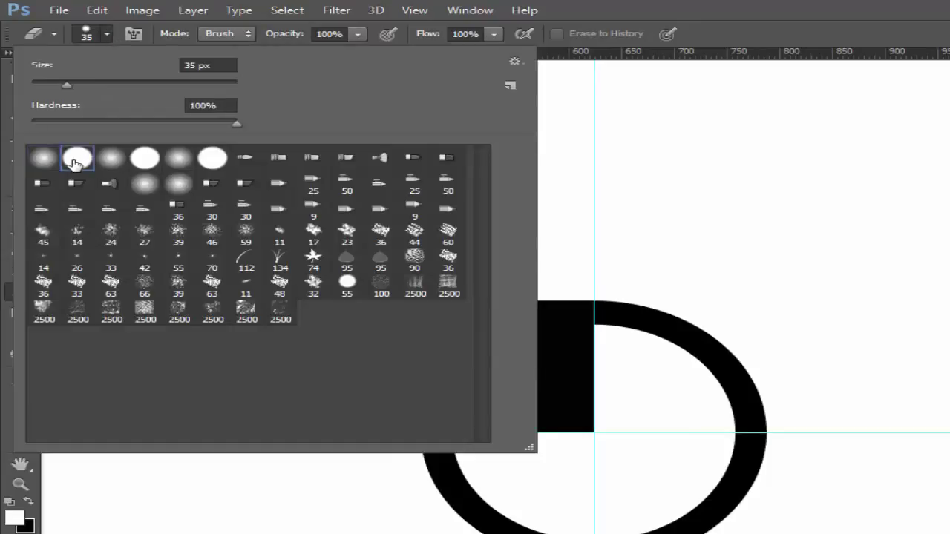
left_click(701, 243)
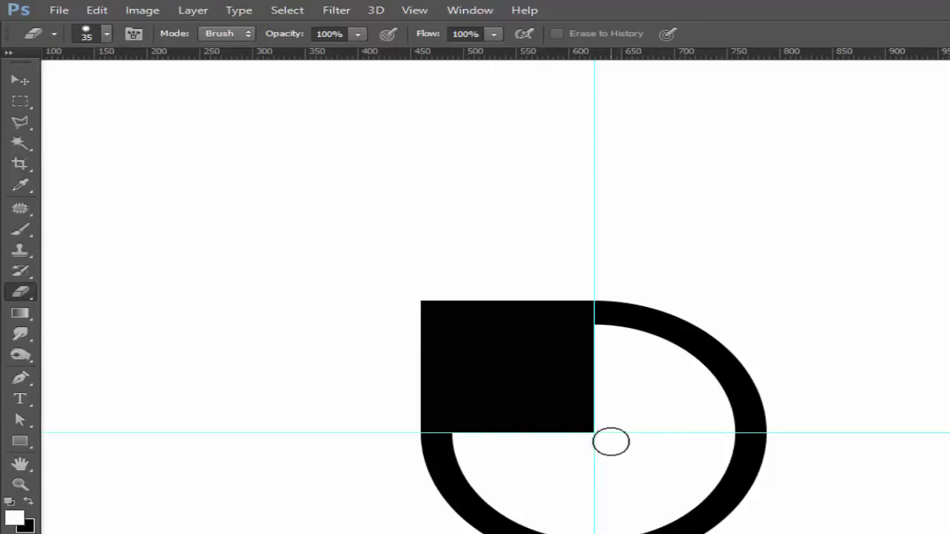
mouse_move(594, 434)
left_mouse_down()
mouse_move(600, 336)
mouse_move(587, 333)
mouse_move(564, 381)
mouse_move(577, 361)
mouse_move(565, 428)
mouse_move(549, 375)
mouse_move(517, 440)
mouse_move(466, 438)
mouse_move(470, 410)
mouse_move(544, 341)
mouse_move(500, 420)
mouse_move(470, 414)
mouse_move(488, 375)
mouse_move(524, 351)
left_mouse_up()
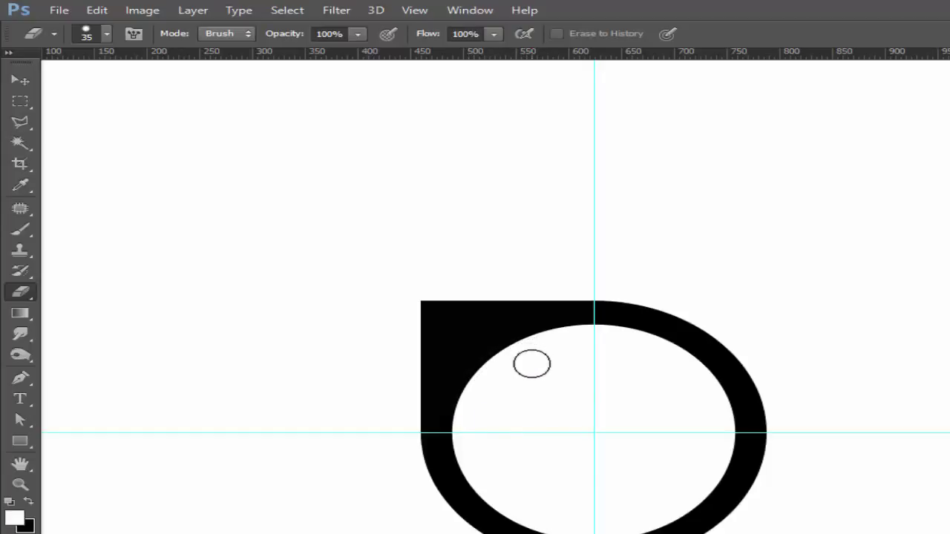
left_click(19, 87)
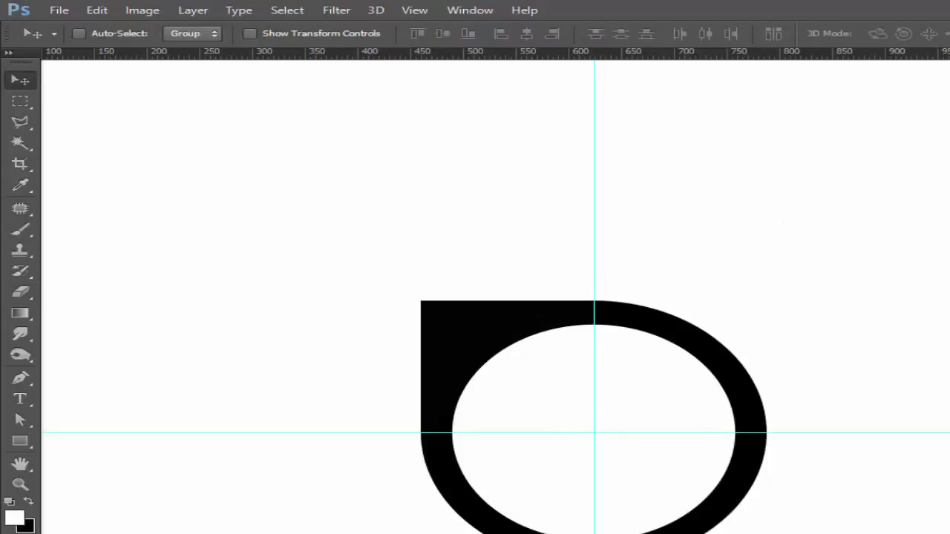
left_click(19, 292)
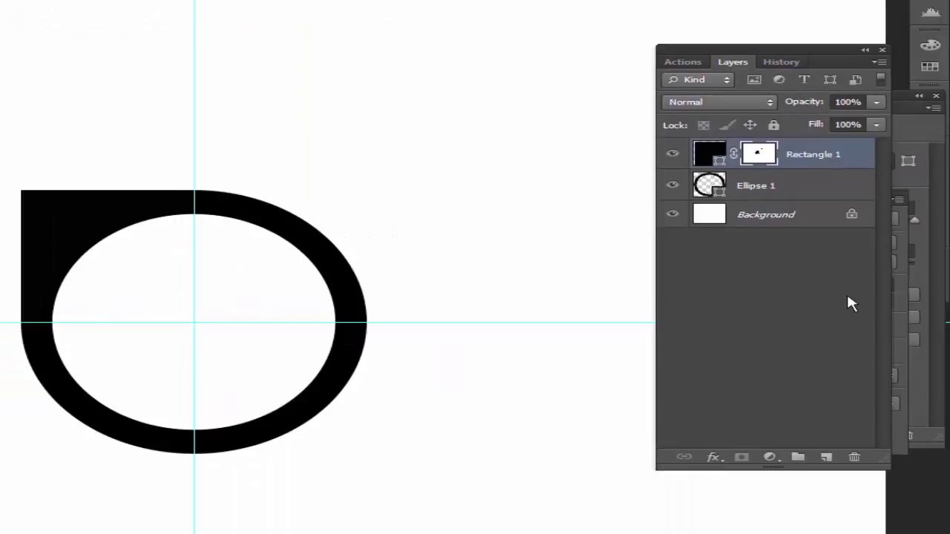
Step: Merge a new empty layer with Rectangle 1 and Ellipse 1 into Layer 1
left_click(824, 457)
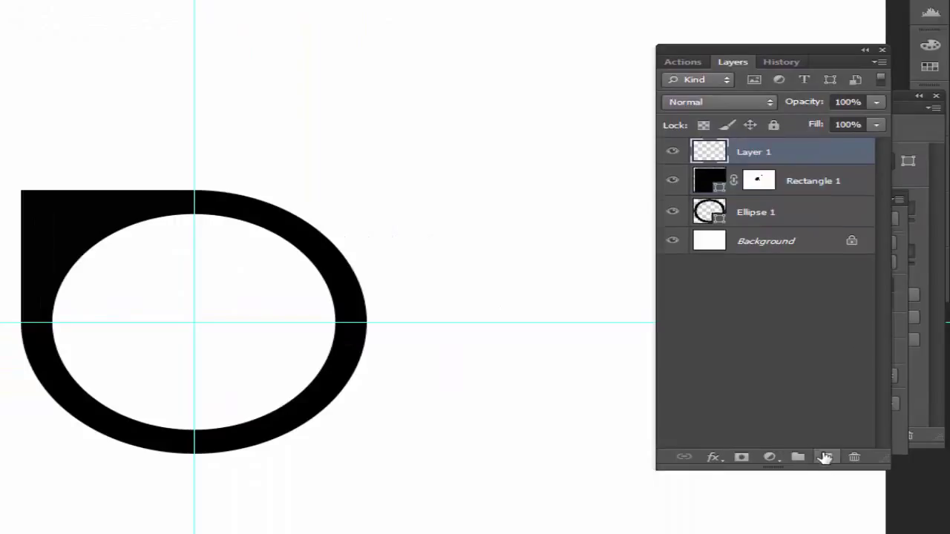
left_click(766, 213, "ctrl")
left_click(798, 181, "ctrl")
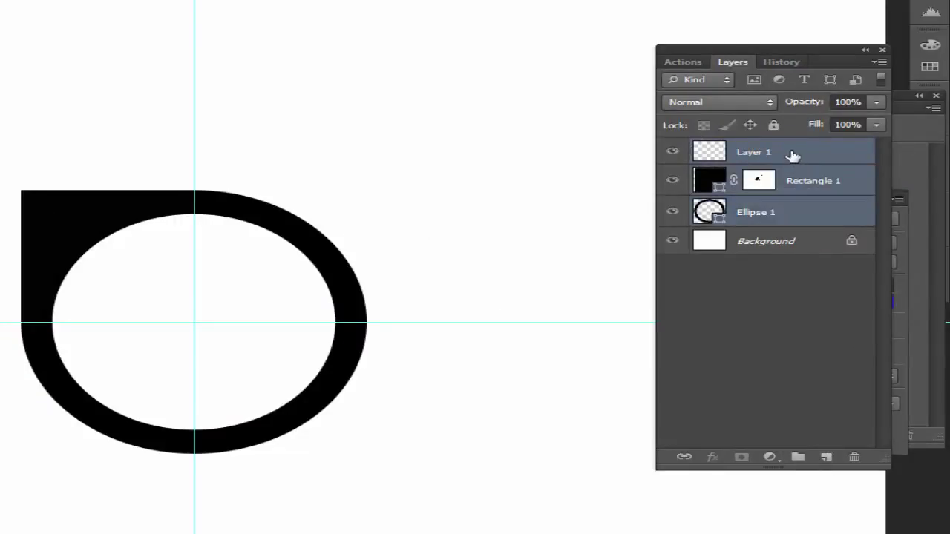
left_click(776, 152, "ctrl")
left_click(774, 152, "ctrl")
right_click(774, 152)
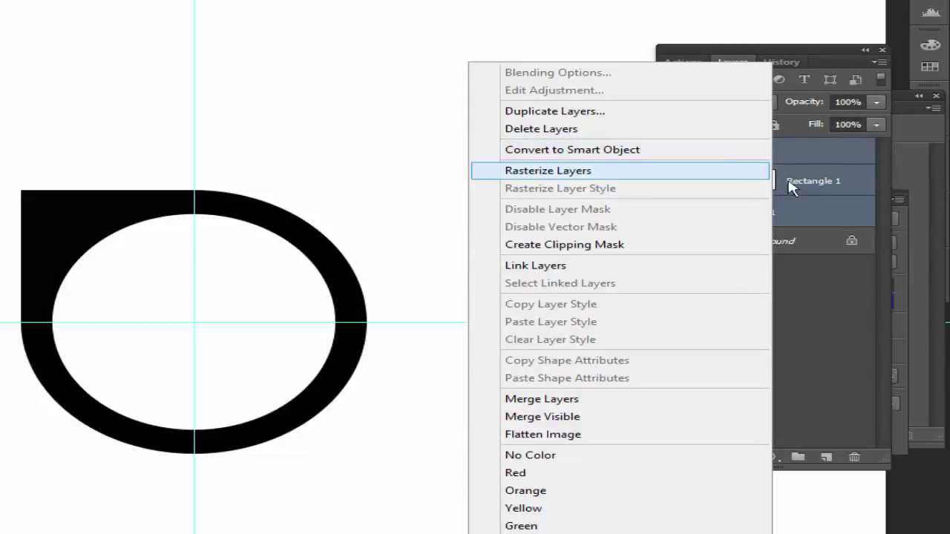
left_click(575, 399)
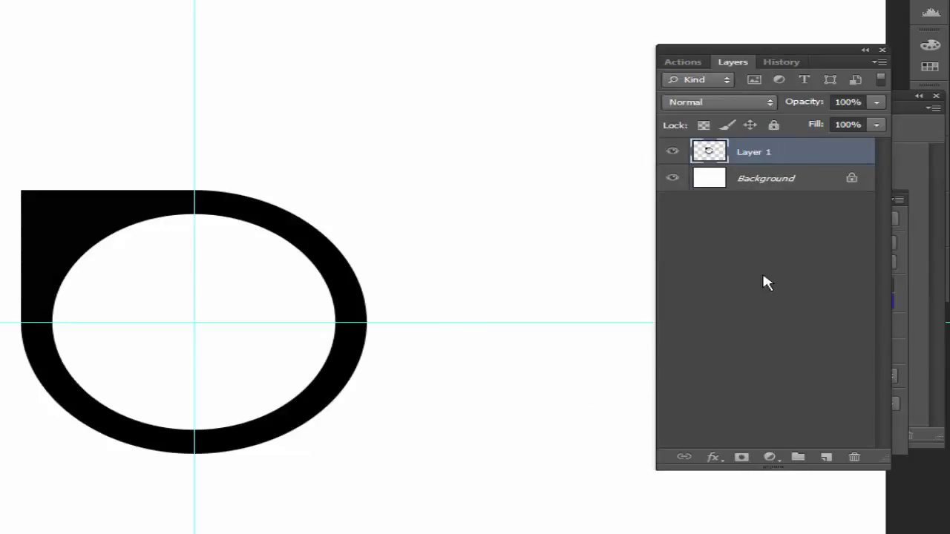
key("ctrl+minus")
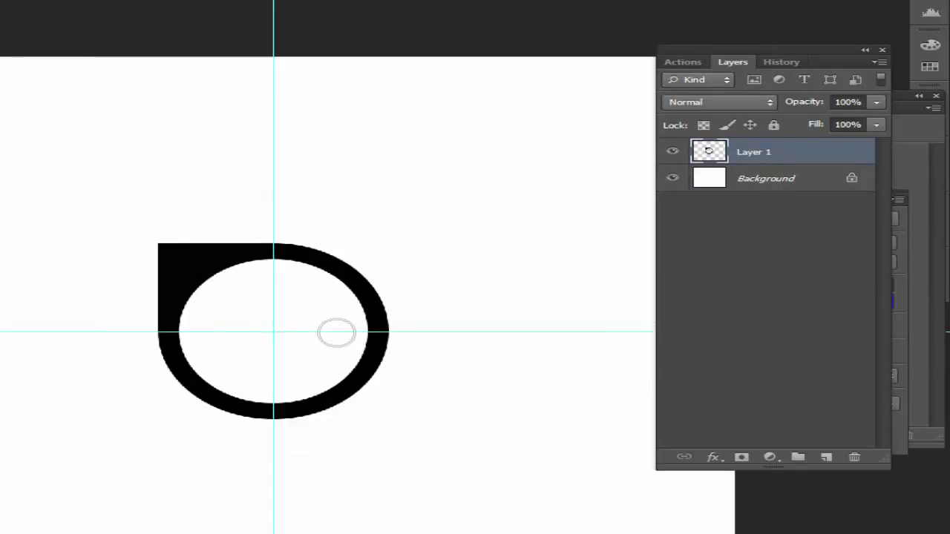
Step: Duplicate Layer 1 twice, creating Layer 1 copy and Layer 1 copy 2
right_click(754, 153)
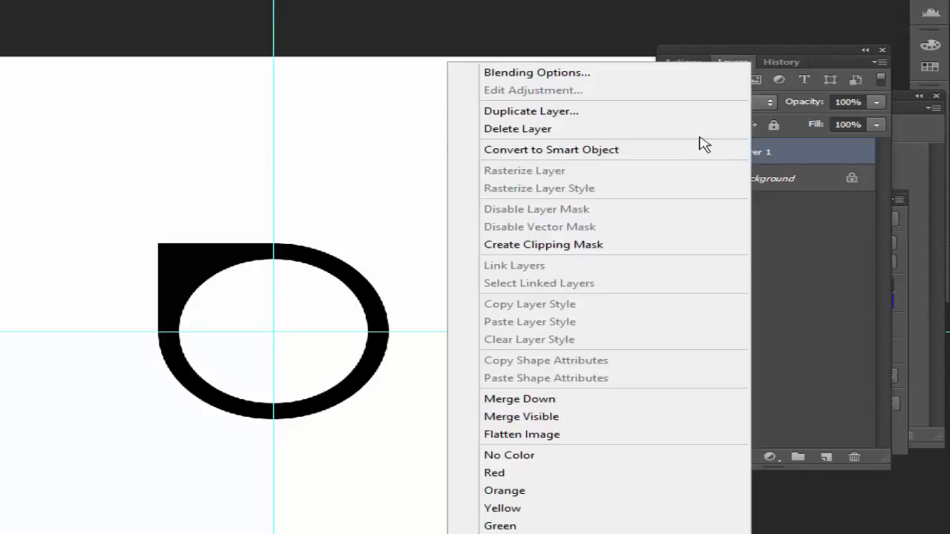
left_click(529, 111)
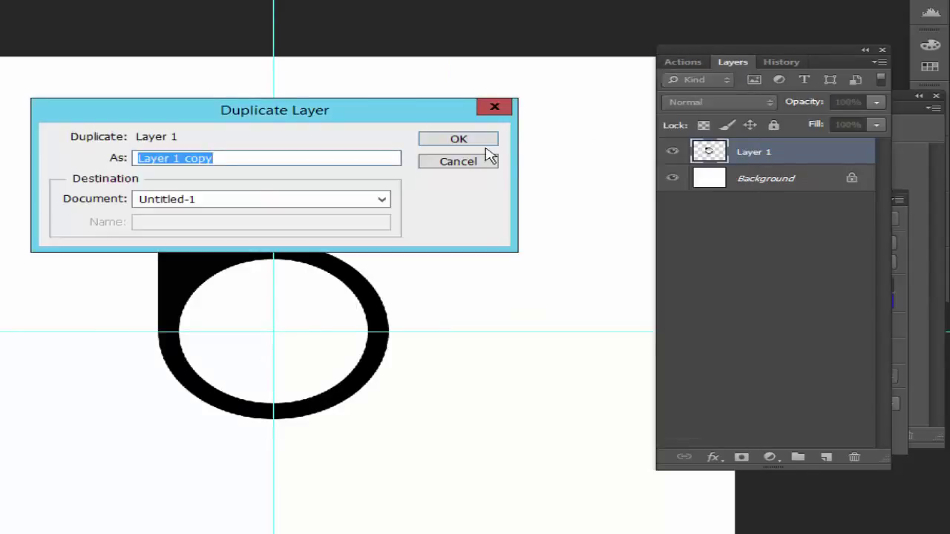
left_click(483, 143)
right_click(755, 153)
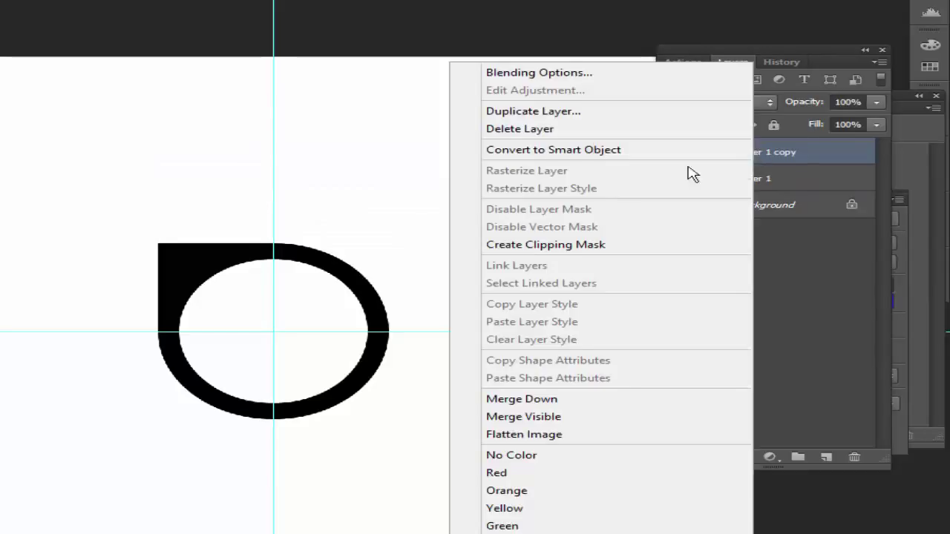
left_click(522, 113)
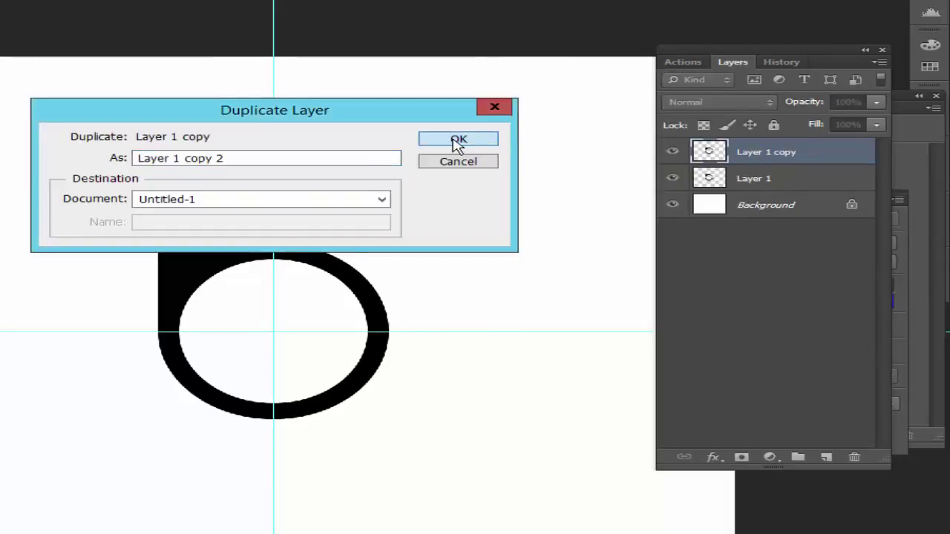
left_click(454, 141)
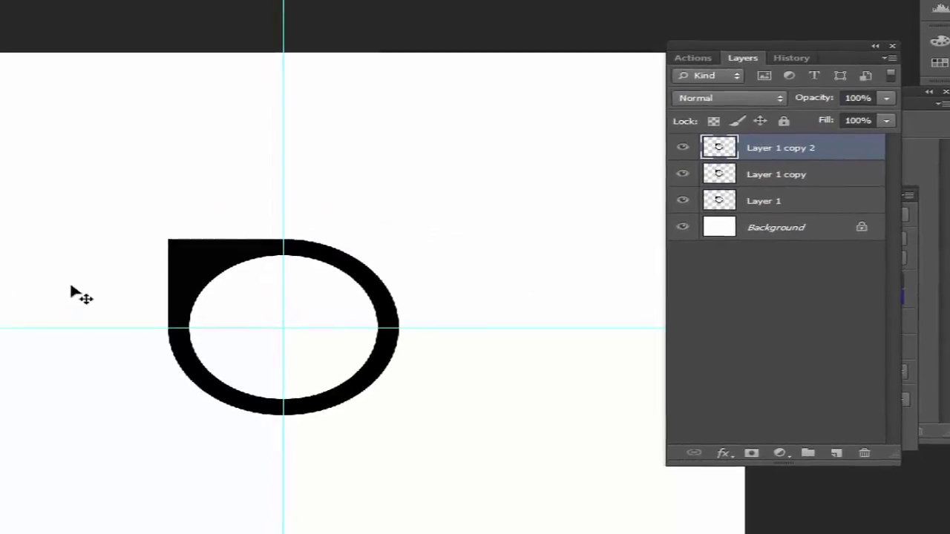
key("ctrl+t")
Step: Rotate Layer 1 copy 2 by about -82 degrees
mouse_move(199, 220)
left_mouse_down()
mouse_move(111, 297)
mouse_move(127, 263)
left_mouse_up()
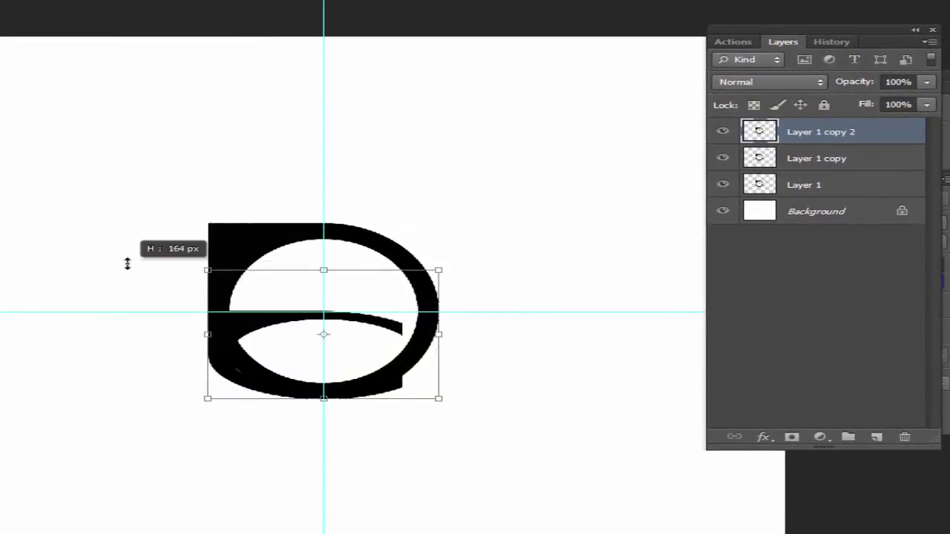
key("Escape")
key("ctrl+t")
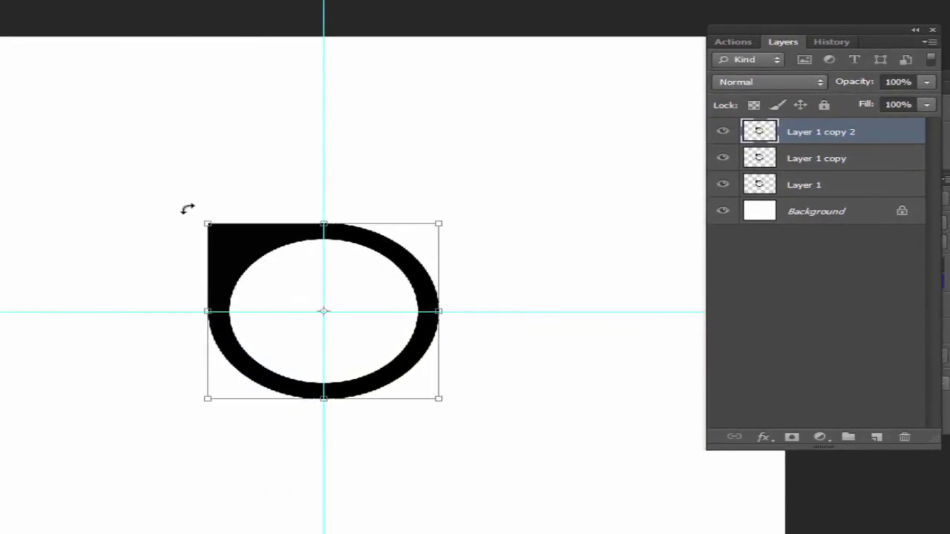
mouse_move(187, 208)
left_mouse_down()
mouse_move(110, 253)
mouse_move(66, 320)
mouse_move(53, 420)
mouse_move(103, 482)
mouse_move(242, 509)
left_mouse_up()
key("Return")
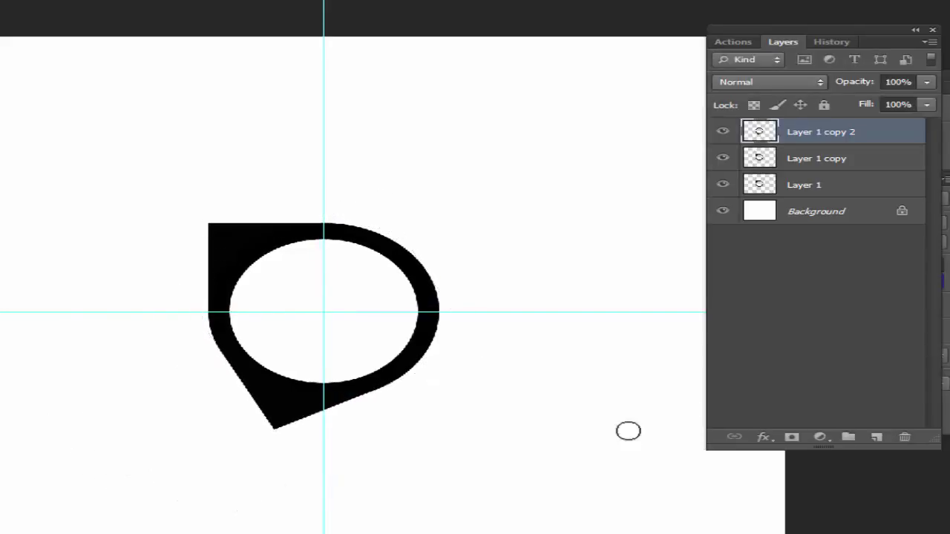
Step: Rotate Layer 1 copy to 117 degrees and zoom in on the rings
left_click(796, 162)
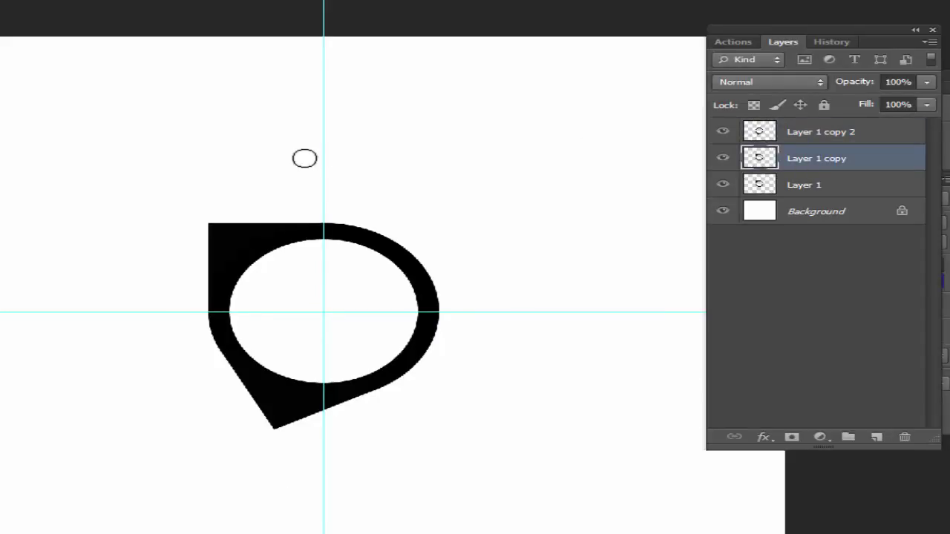
key("ctrl+t")
mouse_move(459, 200)
left_mouse_down()
mouse_move(391, 456)
mouse_move(355, 458)
left_mouse_up()
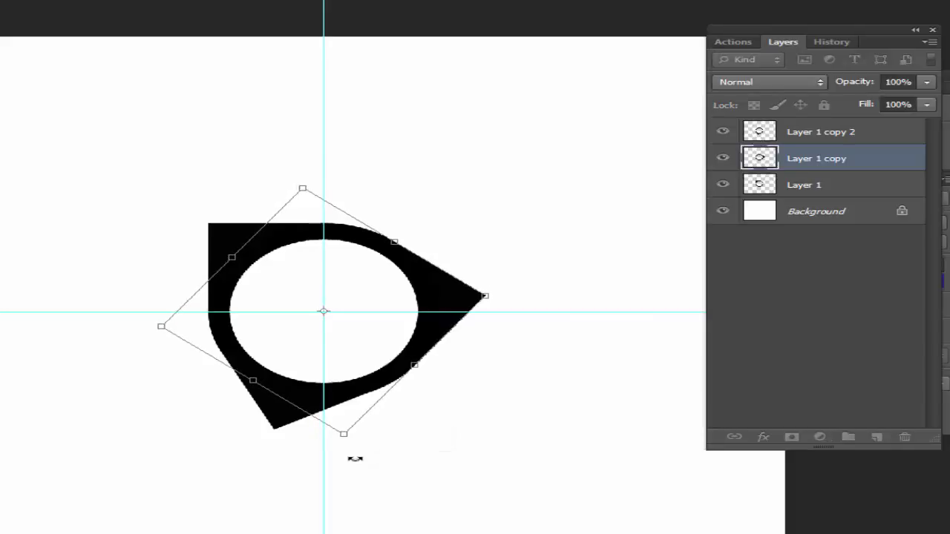
key("Return")
key("z")
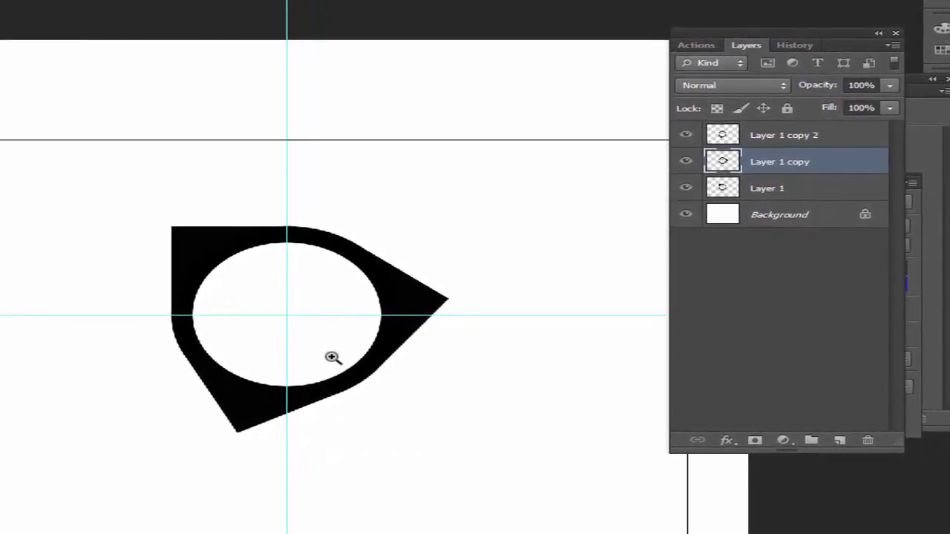
left_click(332, 357)
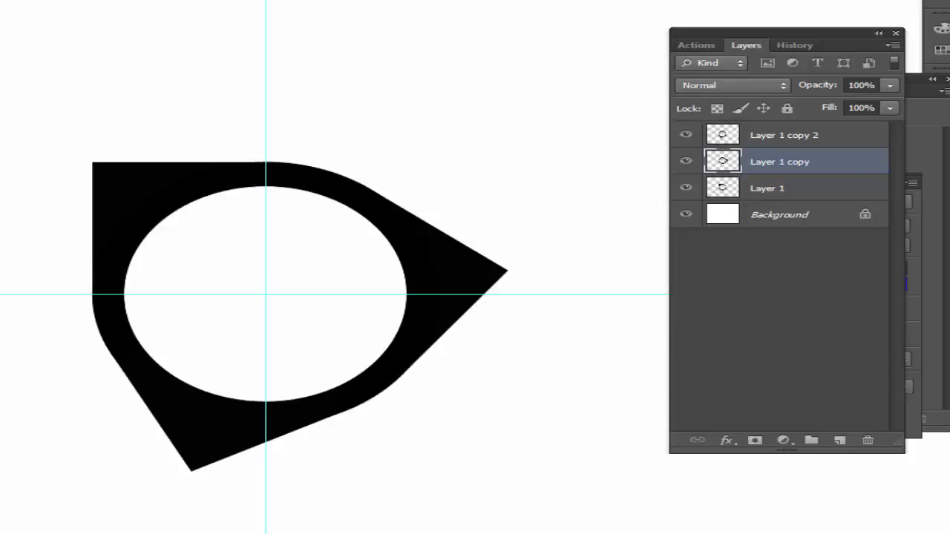
Step: Add a Gradient Overlay to Layer 1 copy 2 using the Red, Green preset
left_click(820, 136)
double_click(863, 139)
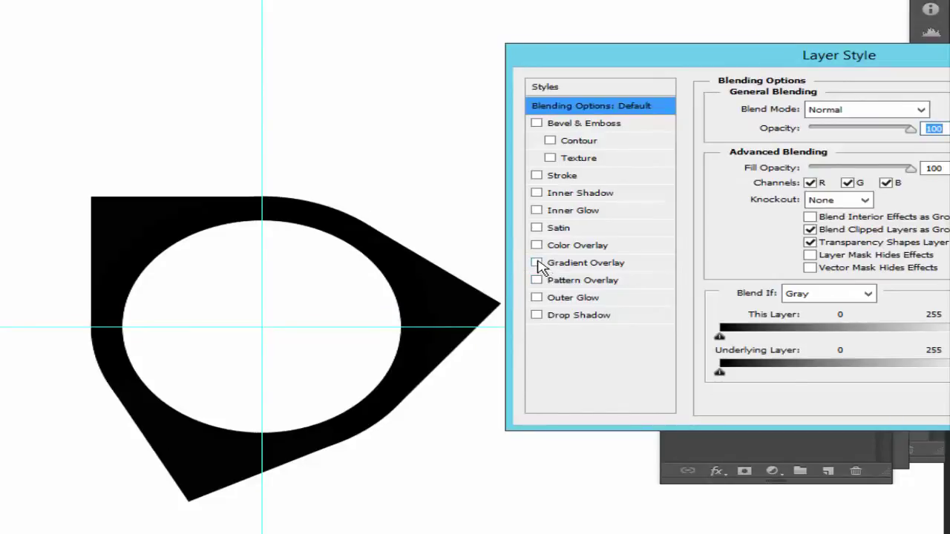
left_click(537, 264)
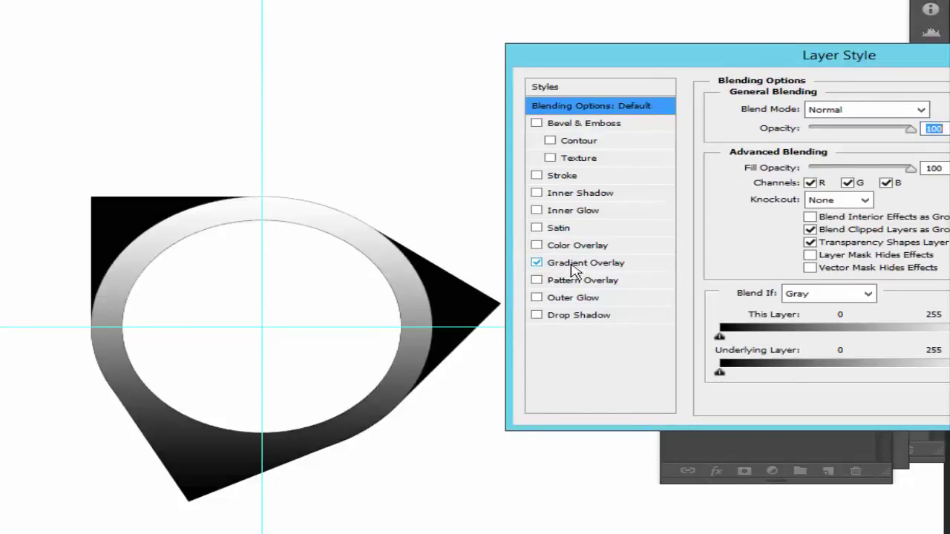
left_click(627, 271)
left_click(846, 146)
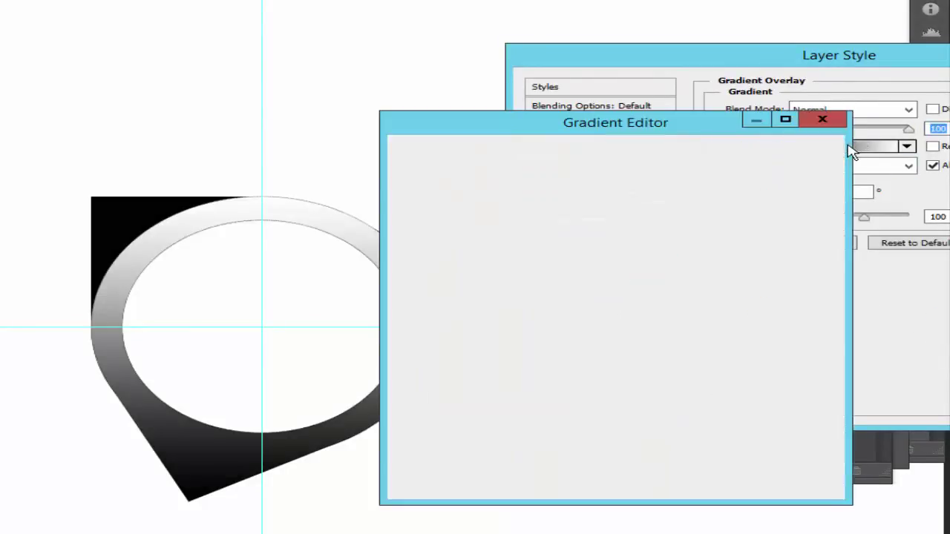
left_click_drag(542, 139, 685, 137)
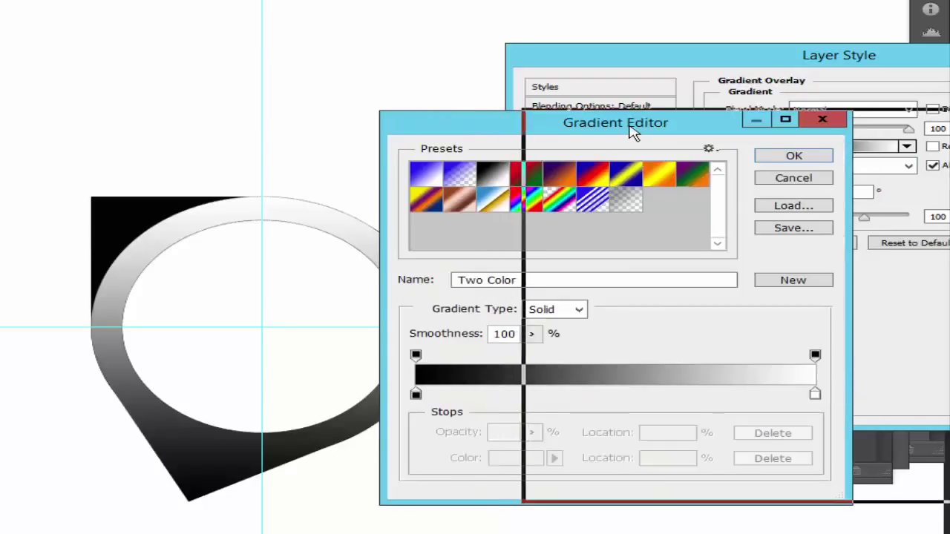
left_click(670, 175)
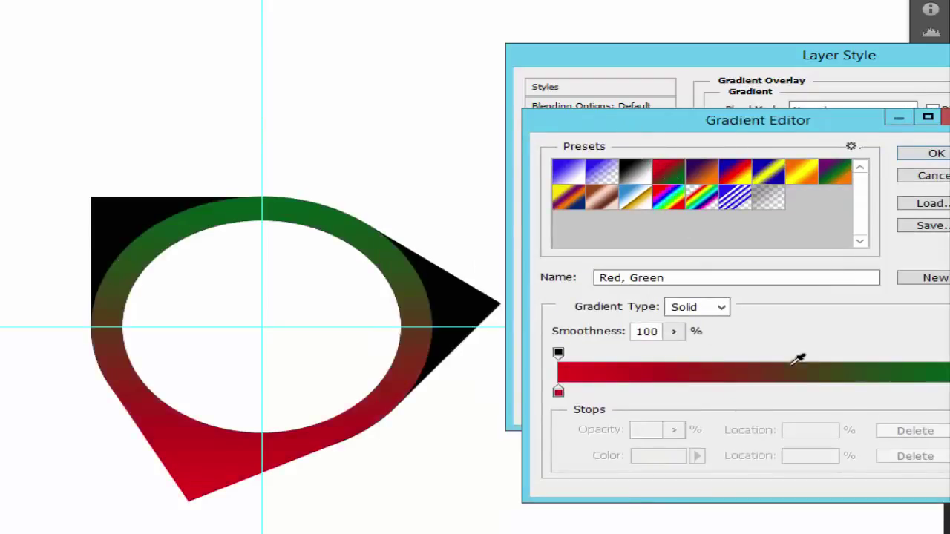
left_click_drag(649, 122, 563, 67)
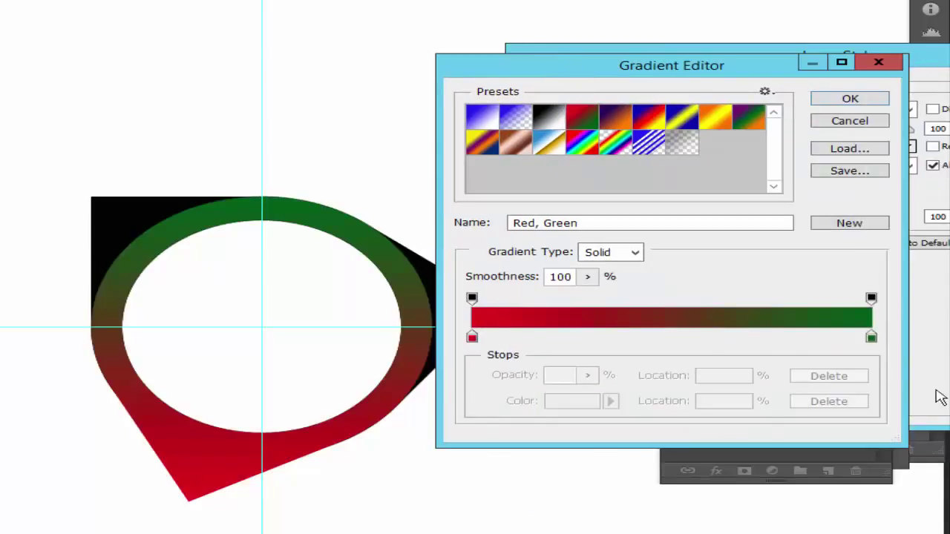
Step: Change the gradient's green end stop to a fully saturated bright green
double_click(872, 339)
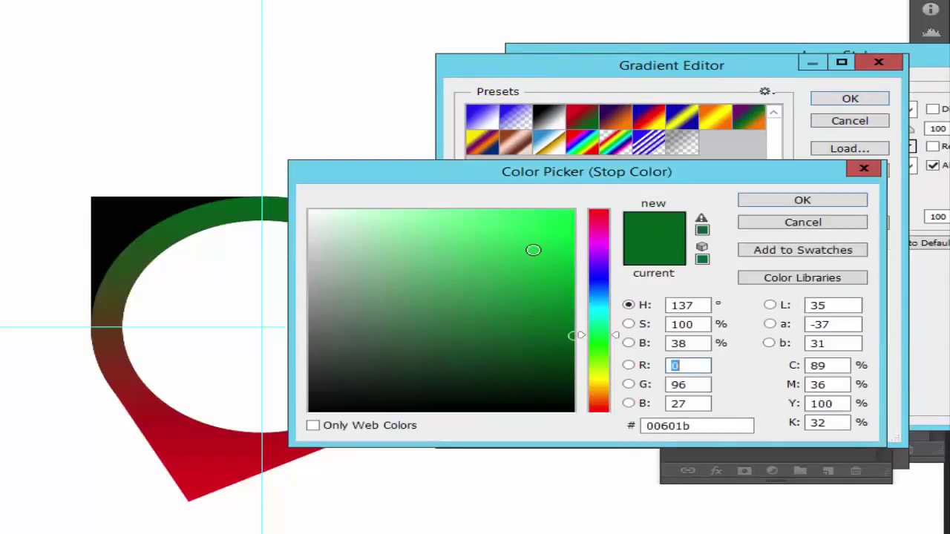
left_click(533, 250)
left_click_drag(573, 217, 575, 210)
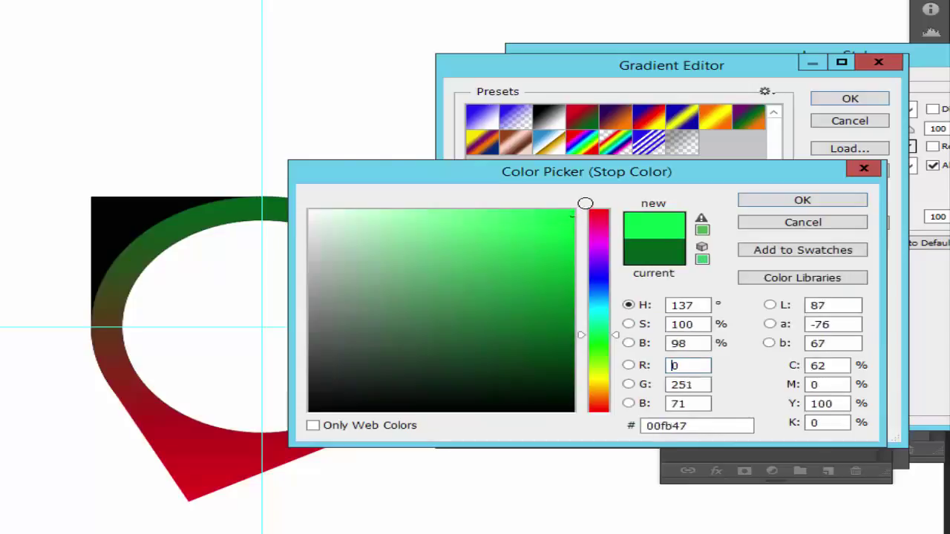
left_click_drag(519, 185, 542, 185)
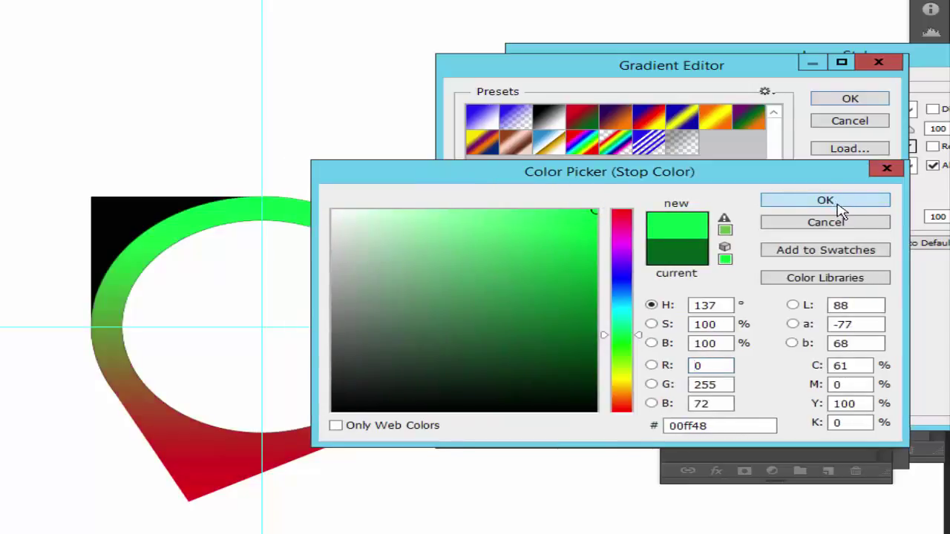
left_click(831, 204)
Step: Set the left stop to bright red and apply the 90° red-to-green overlay
double_click(473, 338)
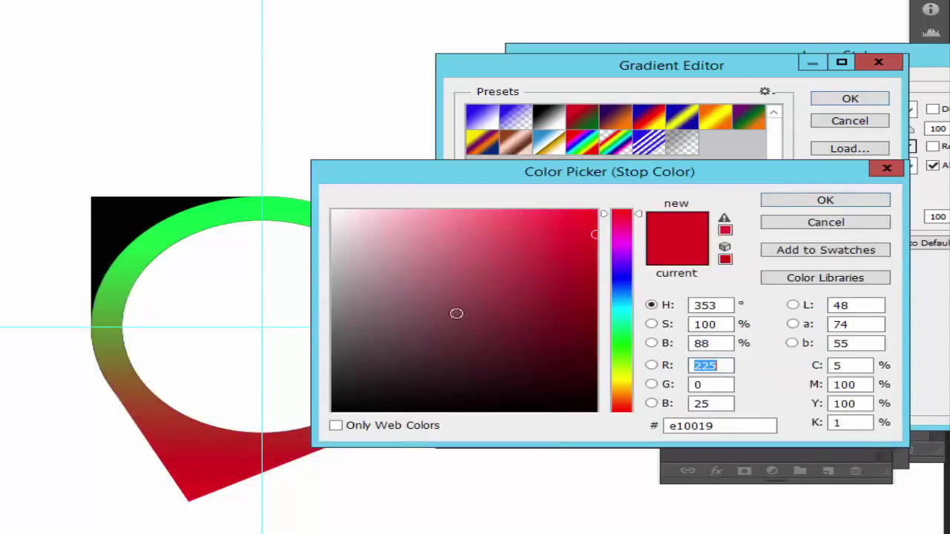
mouse_move(566, 236)
left_mouse_down()
mouse_move(602, 208)
mouse_move(588, 212)
left_mouse_up()
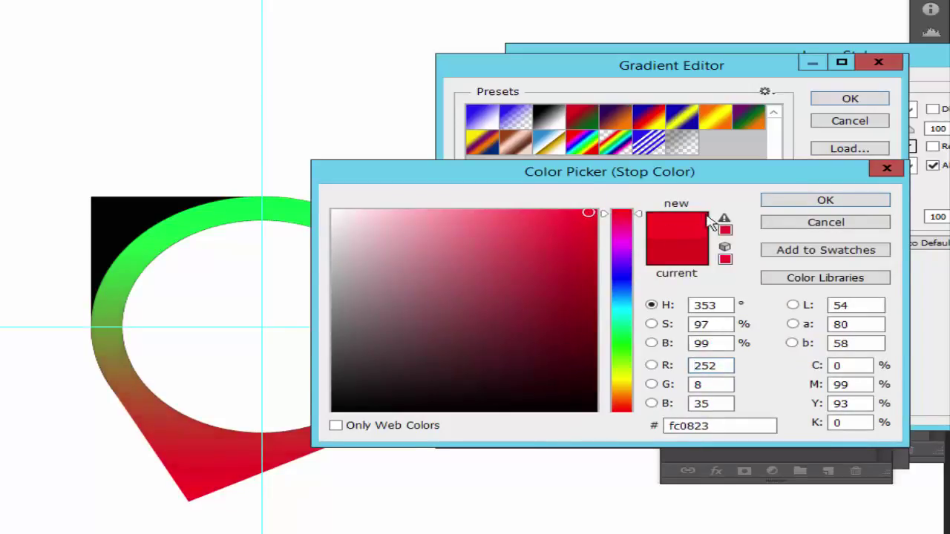
left_click(823, 200)
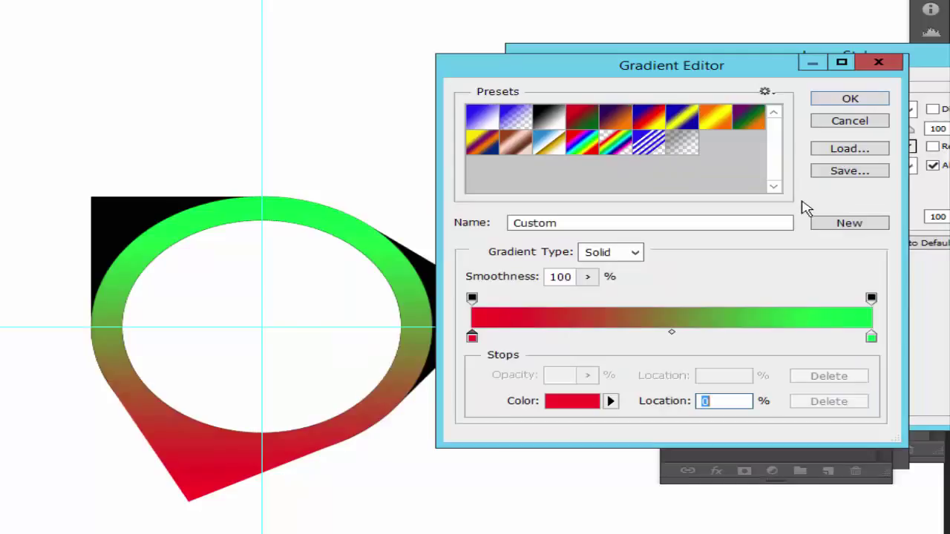
left_click(829, 102)
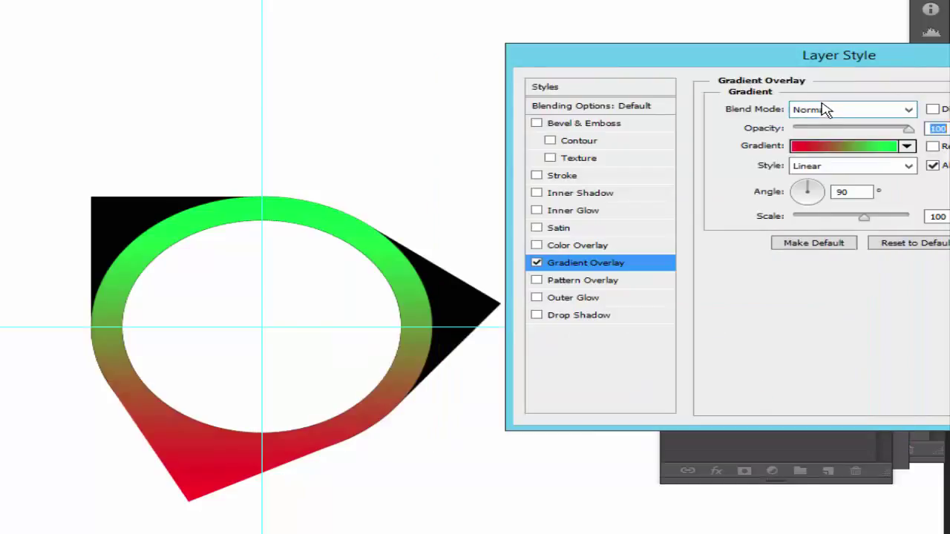
left_click_drag(852, 66, 644, 132)
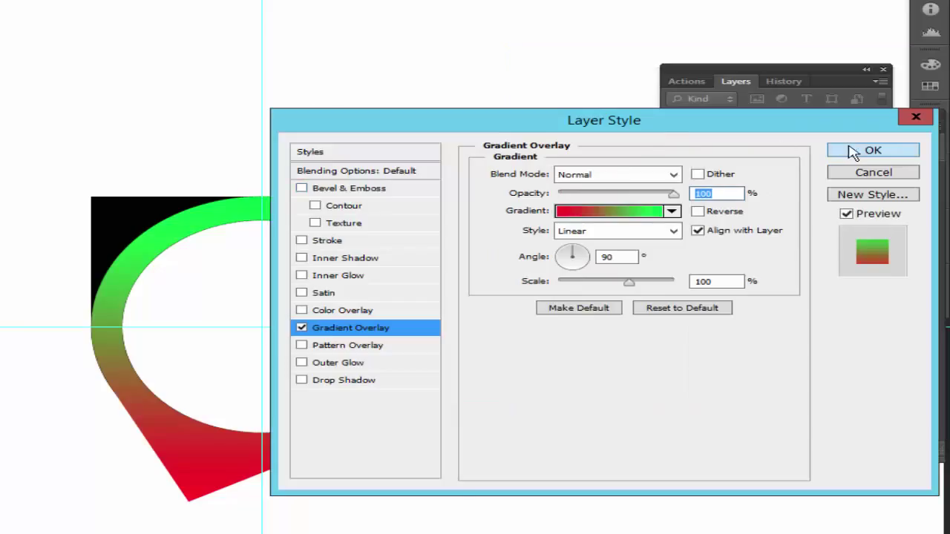
left_click(853, 149)
left_click(807, 230)
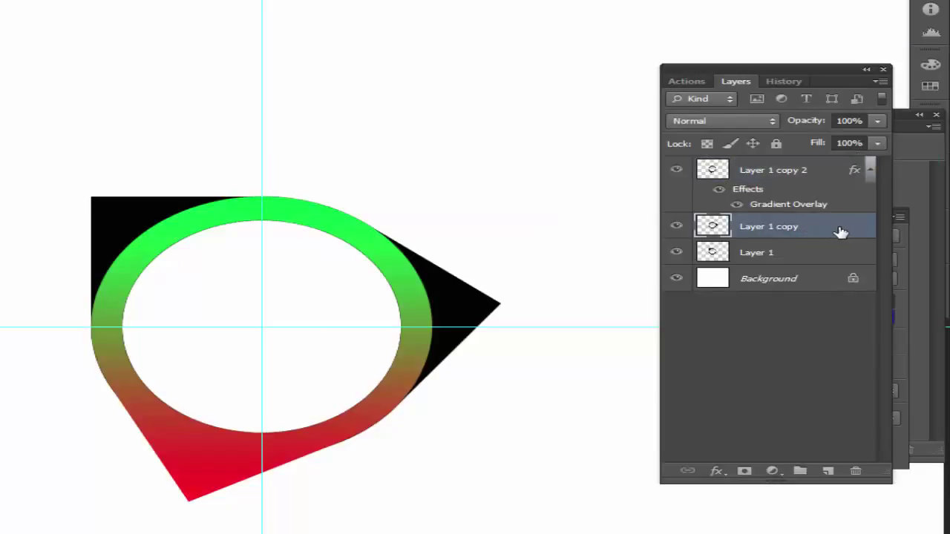
Step: Apply a 90° linear Orange, Yellow, Orange gradient overlay to Layer 1 copy
double_click(840, 230)
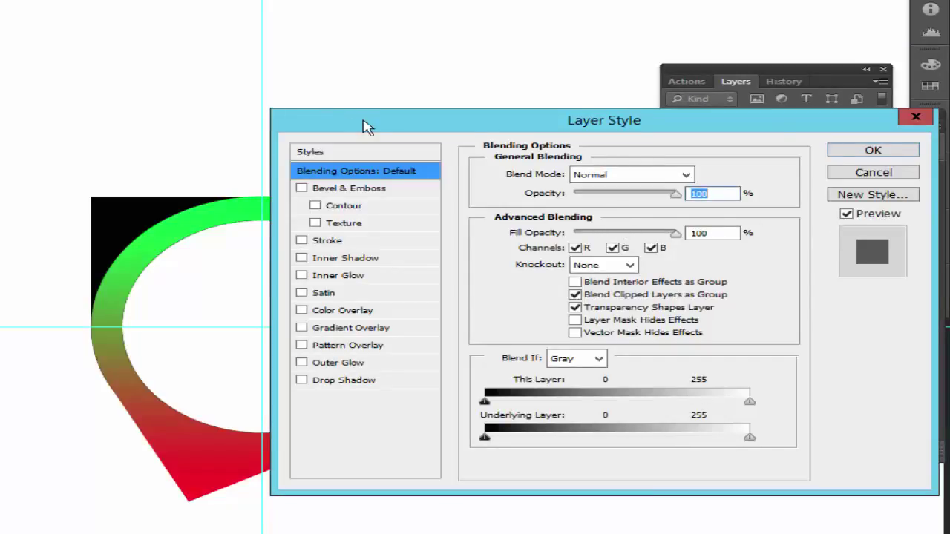
left_click(386, 328)
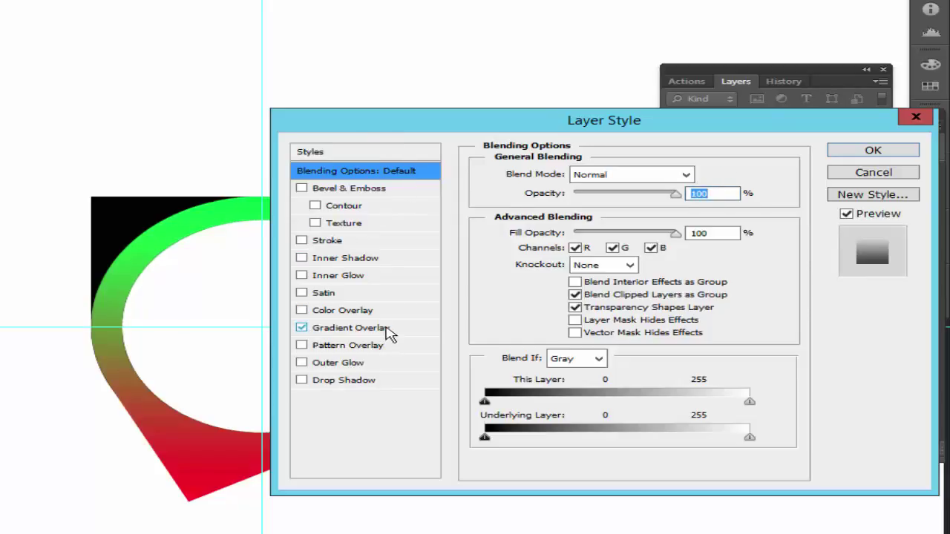
mouse_move(386, 130)
left_mouse_down()
mouse_move(551, 32)
mouse_move(658, 132)
mouse_move(638, 111)
left_mouse_up()
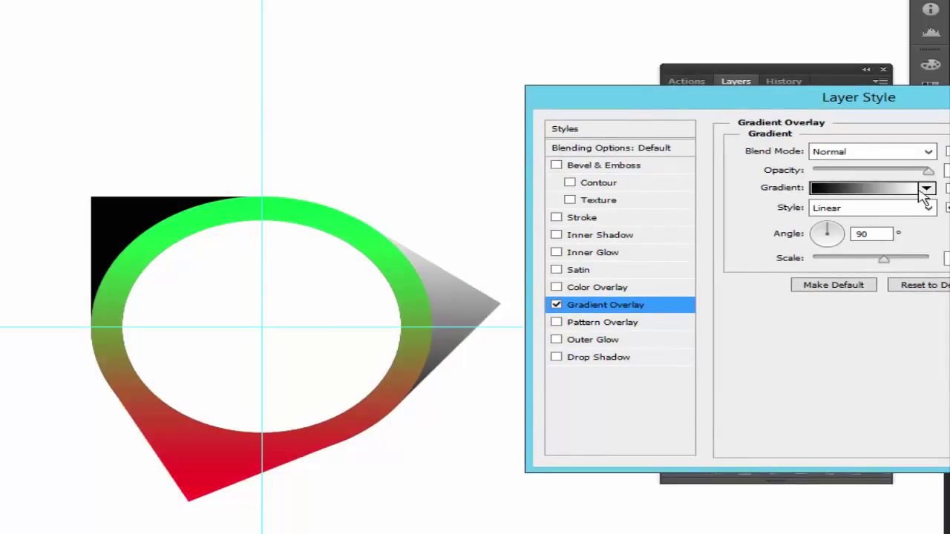
left_click(883, 188)
left_click_drag(519, 71, 570, 63)
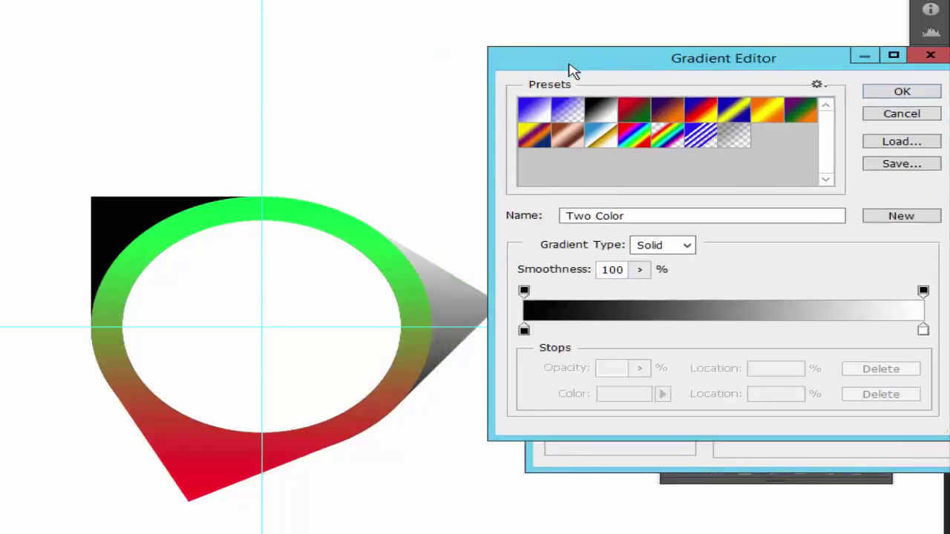
left_click(769, 118)
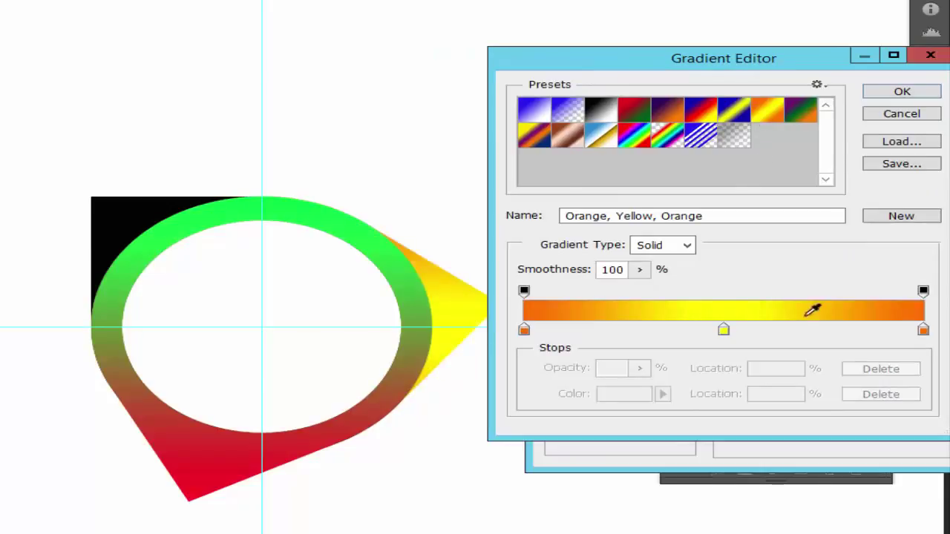
key("Return")
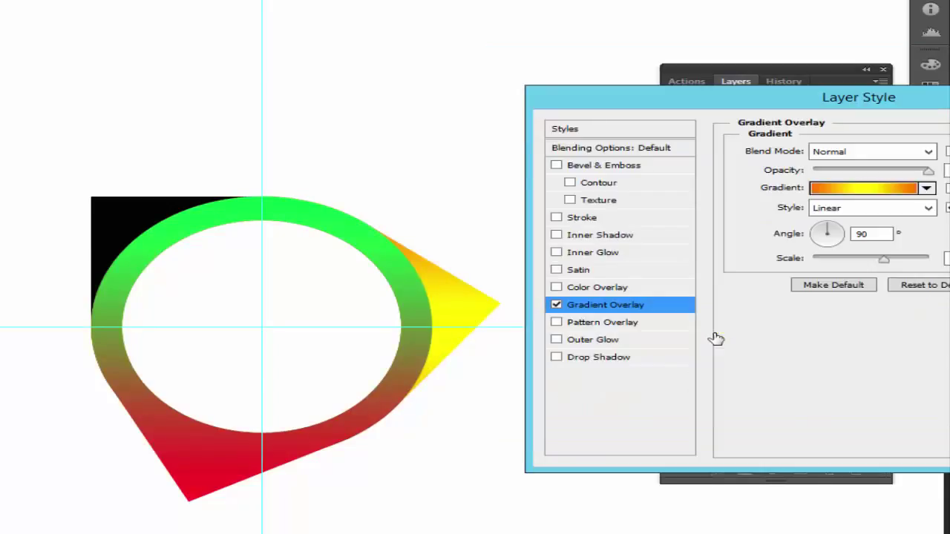
mouse_move(660, 111)
left_mouse_down()
mouse_move(639, 305)
mouse_move(624, 144)
mouse_move(589, 68)
left_mouse_up()
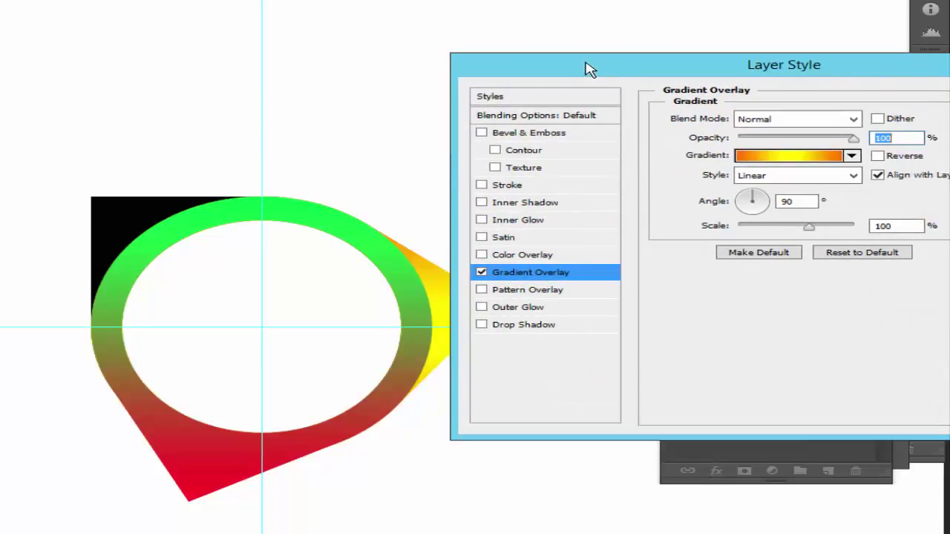
key("Return")
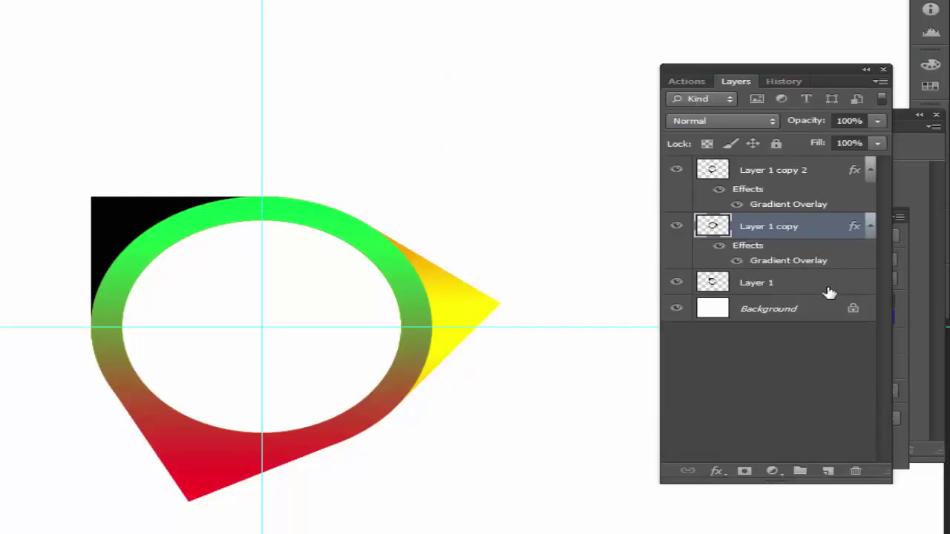
Step: Add a Gradient Overlay to Layer 1 starting from the Blue, Yellow, Blue preset
double_click(842, 293)
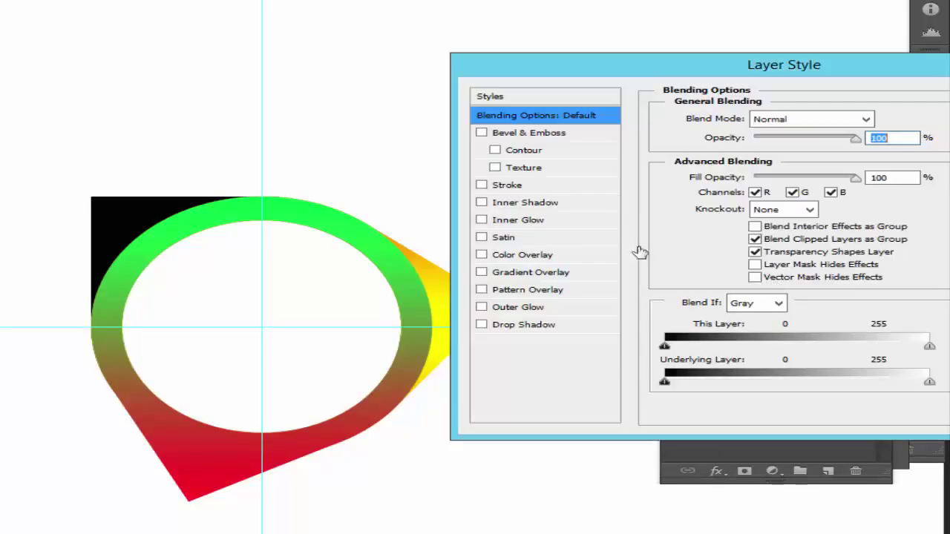
left_click(549, 291)
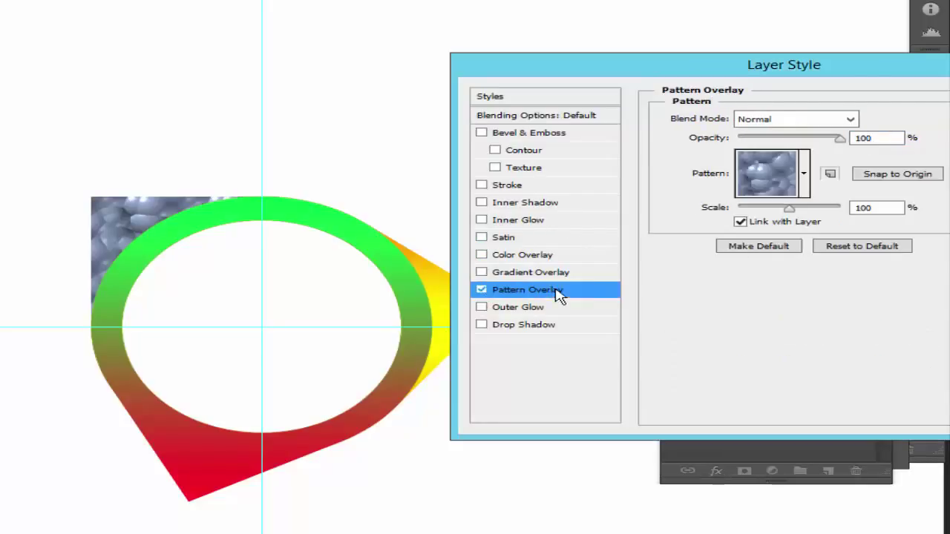
left_click(482, 290)
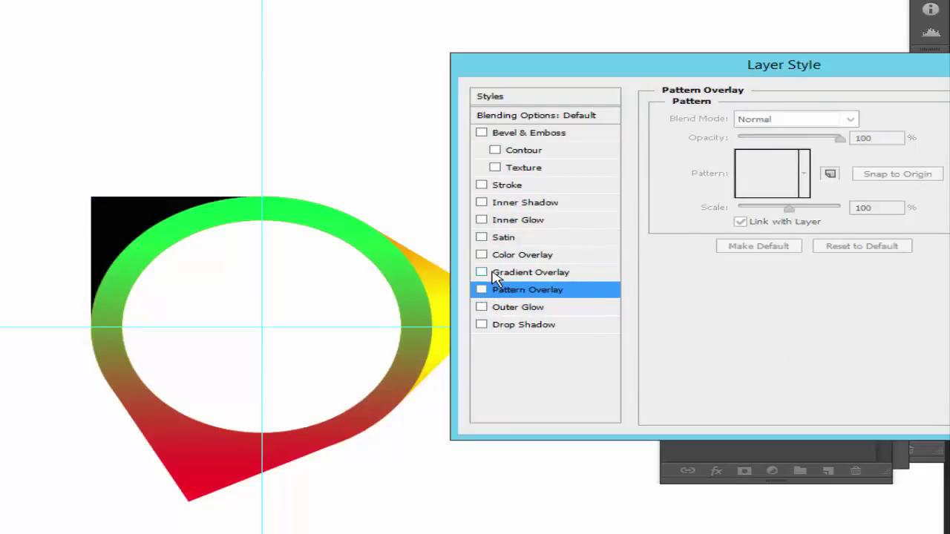
left_click(544, 275)
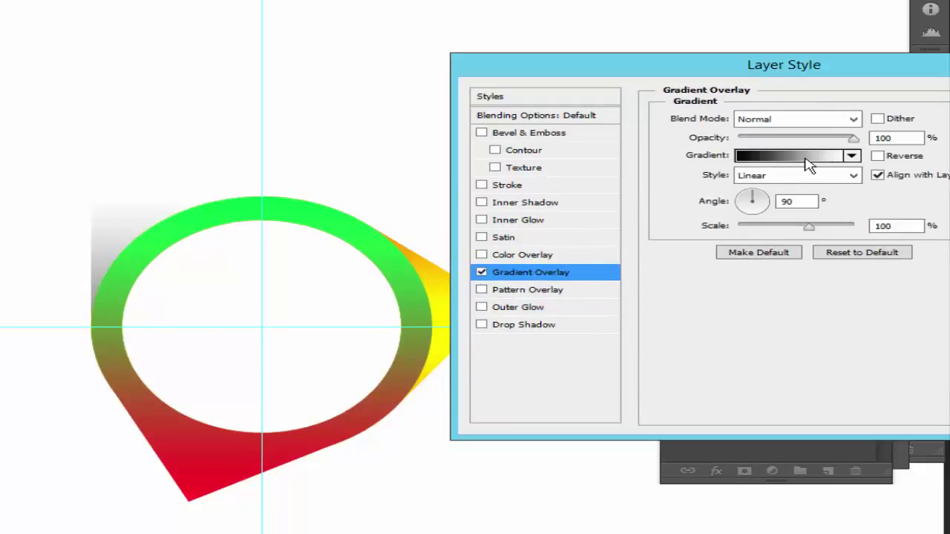
left_click(809, 165)
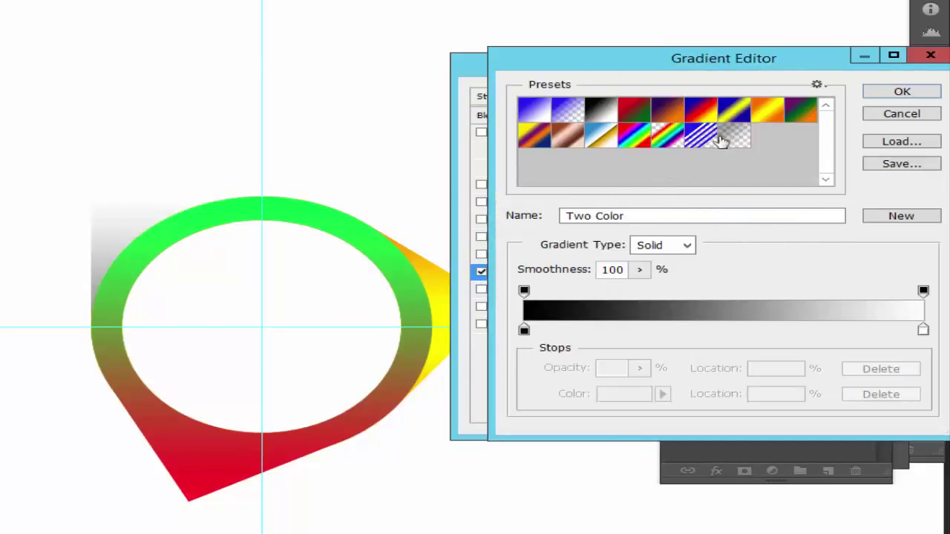
left_click(741, 113)
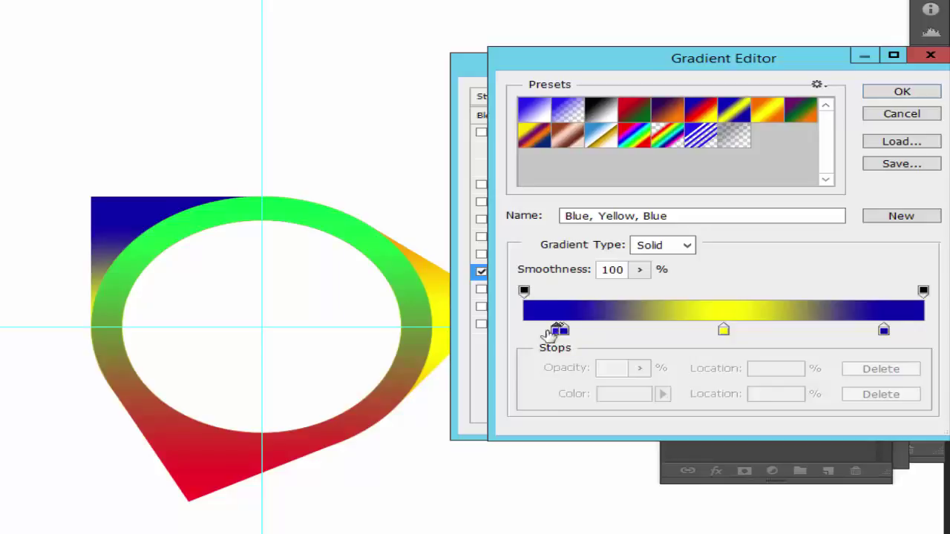
Step: Recolour both blue stops to a vivid blue (170aff), keeping the yellow stop unchanged
mouse_move(524, 331)
left_mouse_down()
mouse_move(550, 347)
mouse_move(524, 331)
left_mouse_up()
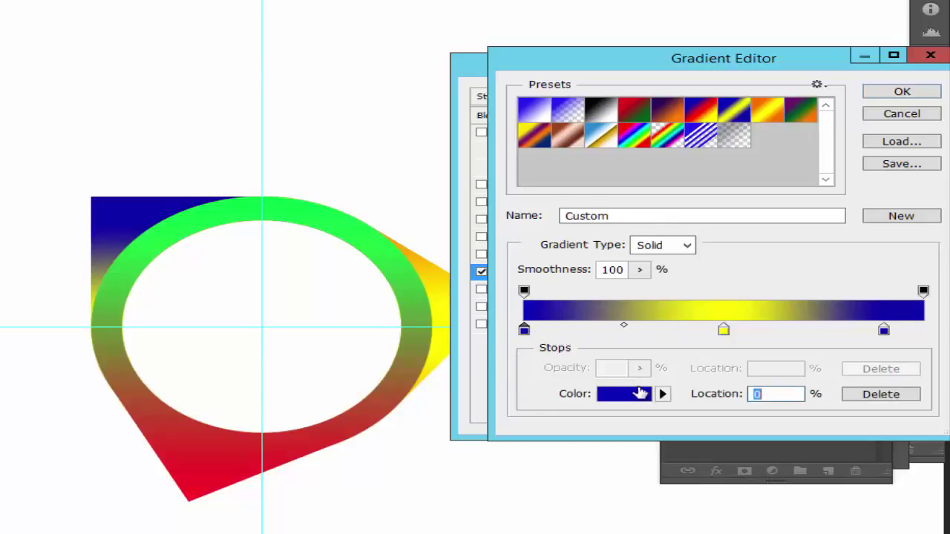
left_click(640, 393)
left_click(595, 211)
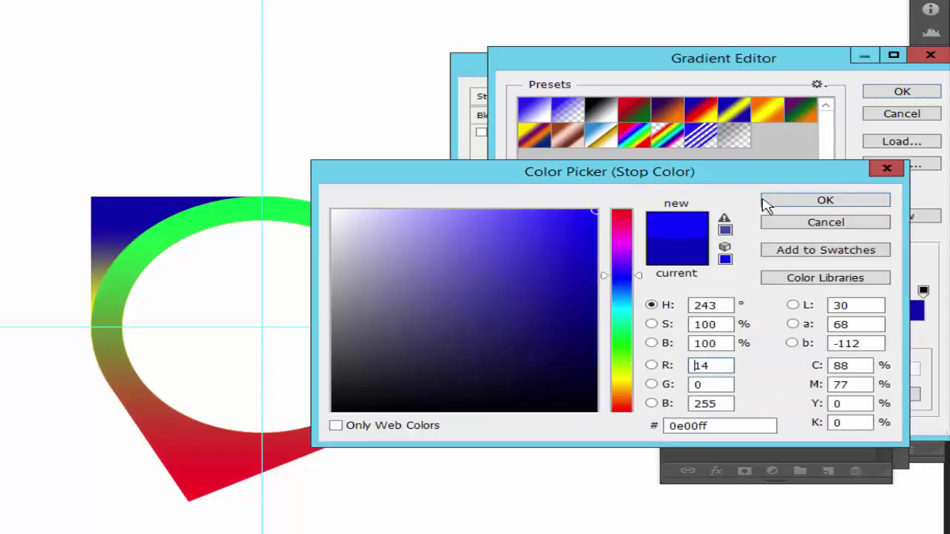
left_click(825, 203)
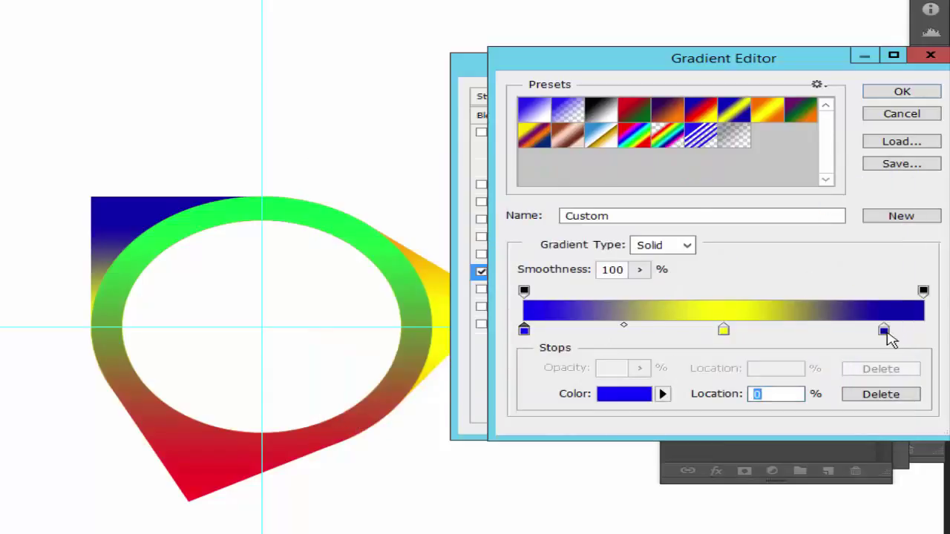
left_click(884, 331)
left_click(644, 392)
left_click(595, 212)
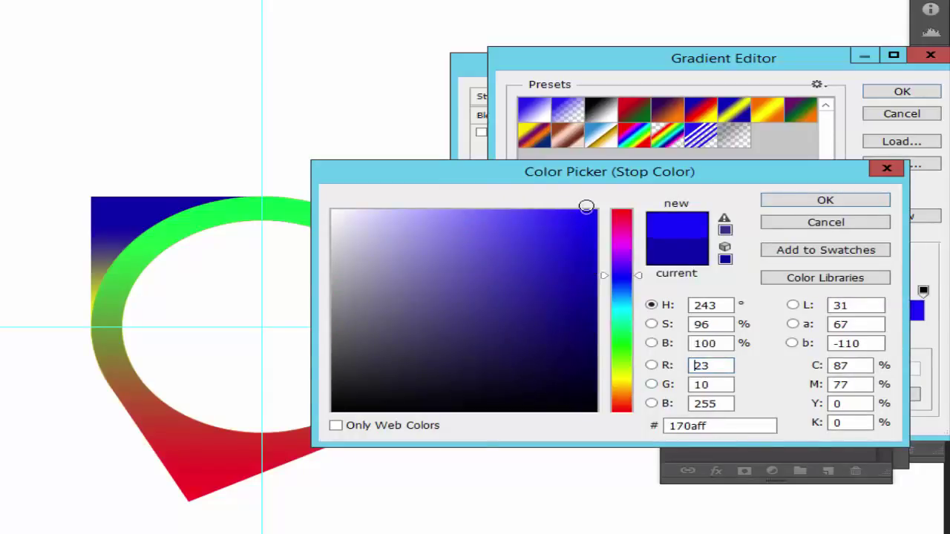
left_click(825, 200)
double_click(724, 331)
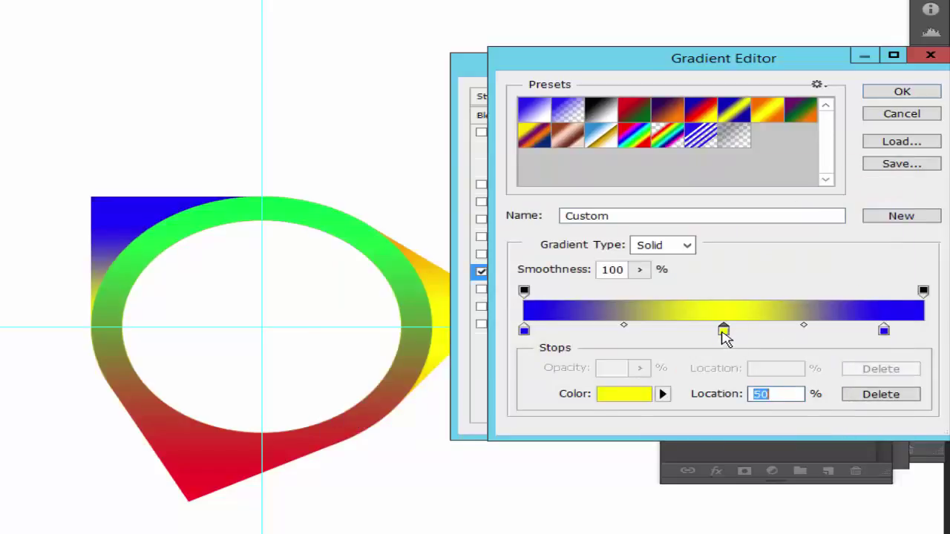
left_click(800, 202)
Step: Reposition the stops to 38%, 58%, 61% and 66%, then apply the overlay
mouse_move(723, 331)
left_mouse_down()
mouse_move(643, 330)
mouse_move(743, 331)
left_mouse_up()
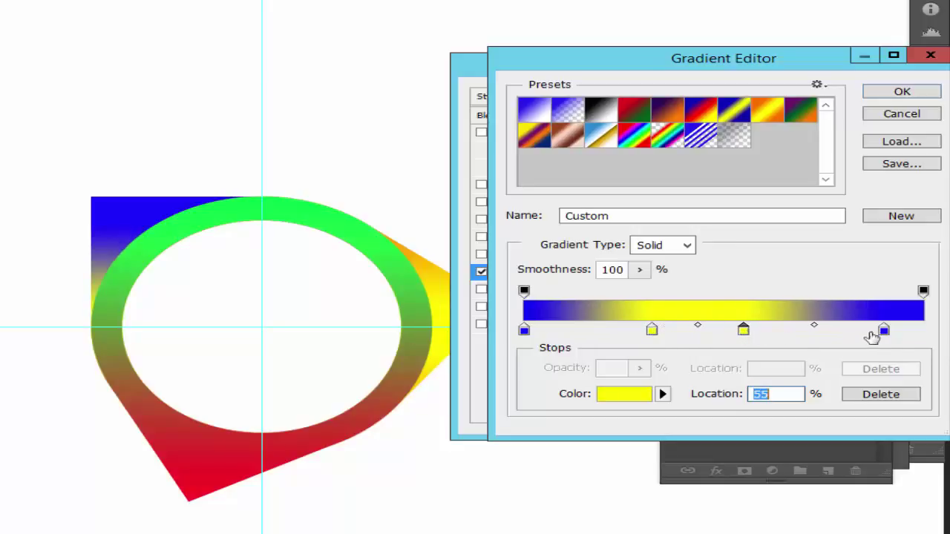
mouse_move(870, 336)
left_mouse_down()
mouse_move(753, 334)
mouse_move(773, 382)
left_mouse_up()
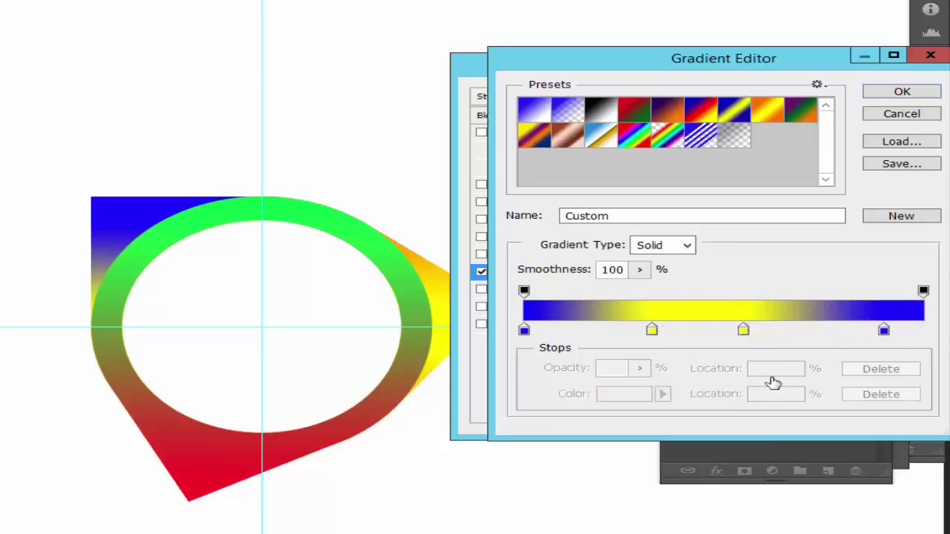
mouse_move(884, 331)
left_mouse_down()
mouse_move(768, 331)
mouse_move(924, 329)
left_mouse_up()
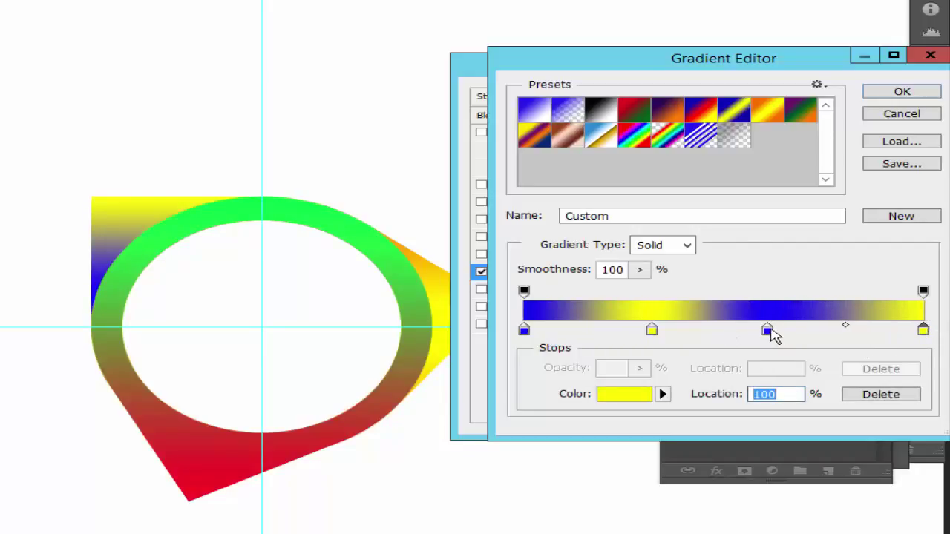
left_click_drag(767, 331, 787, 332)
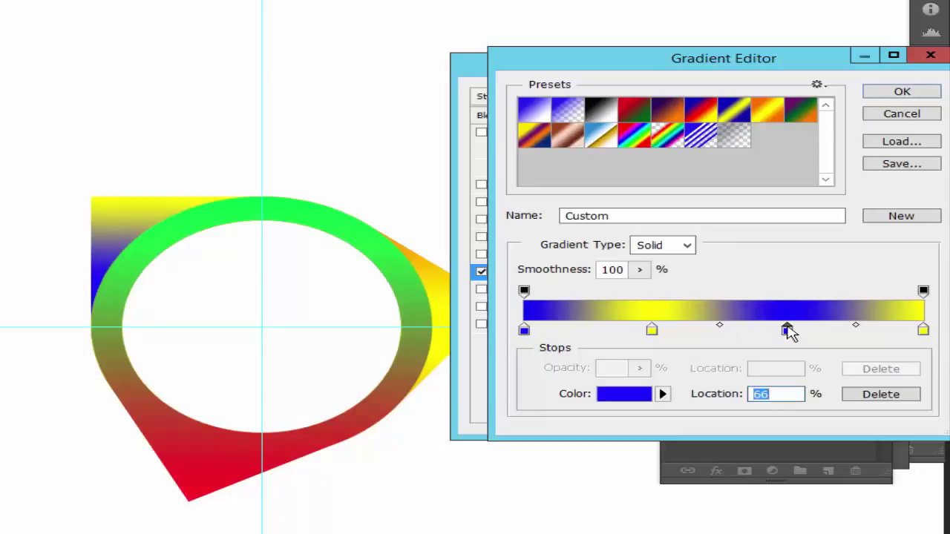
left_click(887, 95)
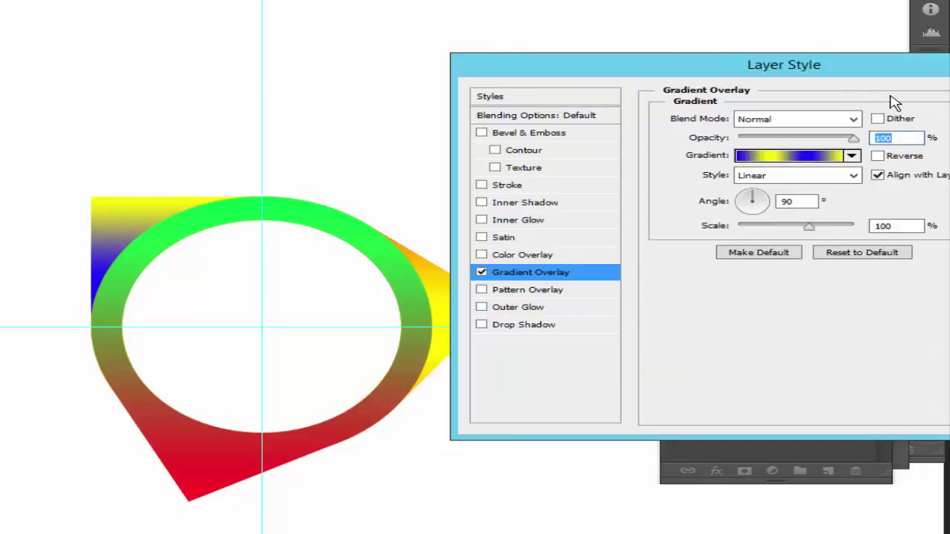
key("Return")
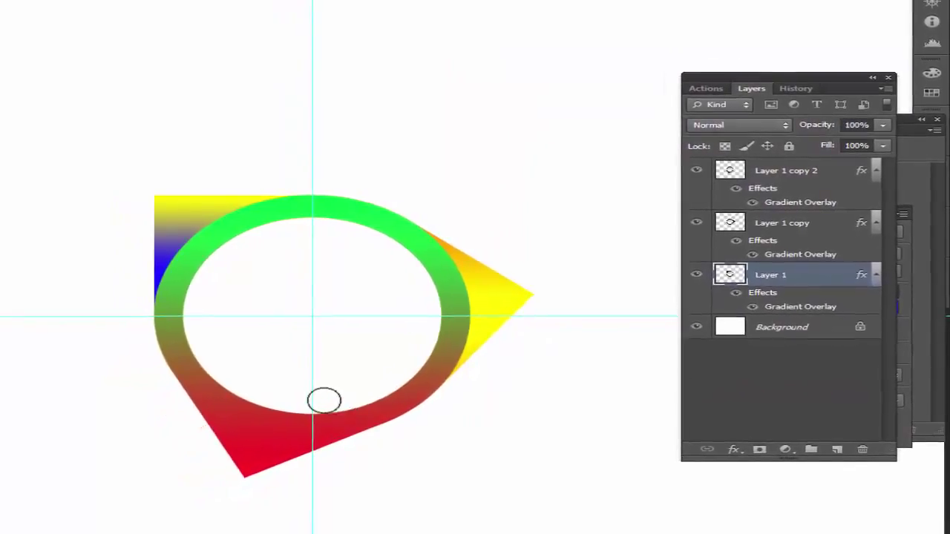
Step: Spread the blue-and-yellow ring up and the orange ring right so they overlap
mouse_move(424, 275)
left_mouse_down()
mouse_move(238, 224)
mouse_move(246, 224)
left_mouse_up()
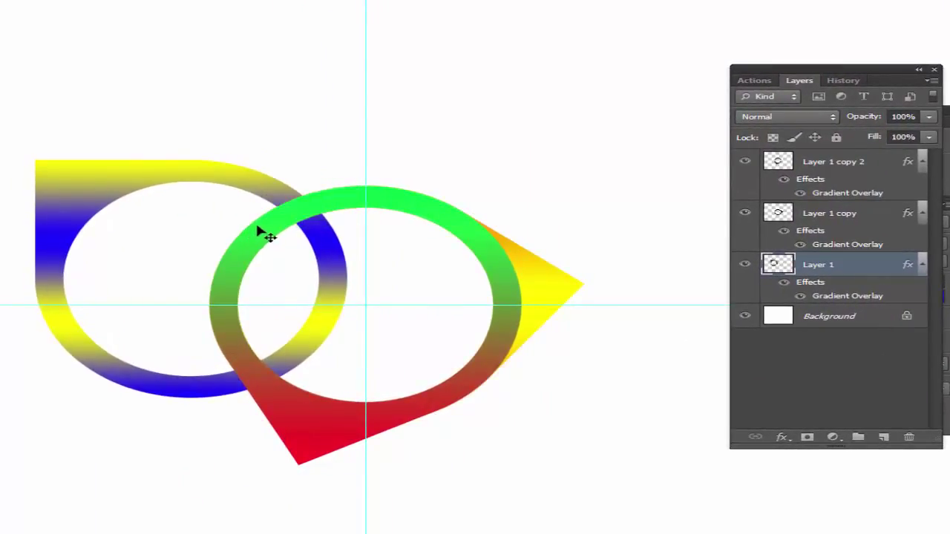
left_click(825, 225)
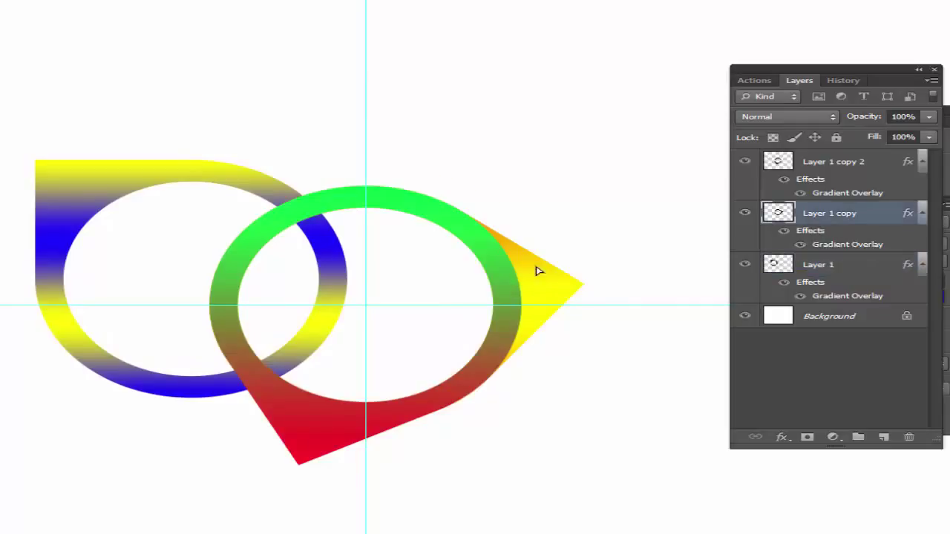
mouse_move(539, 272)
left_mouse_down()
mouse_move(685, 279)
mouse_move(682, 264)
left_mouse_up()
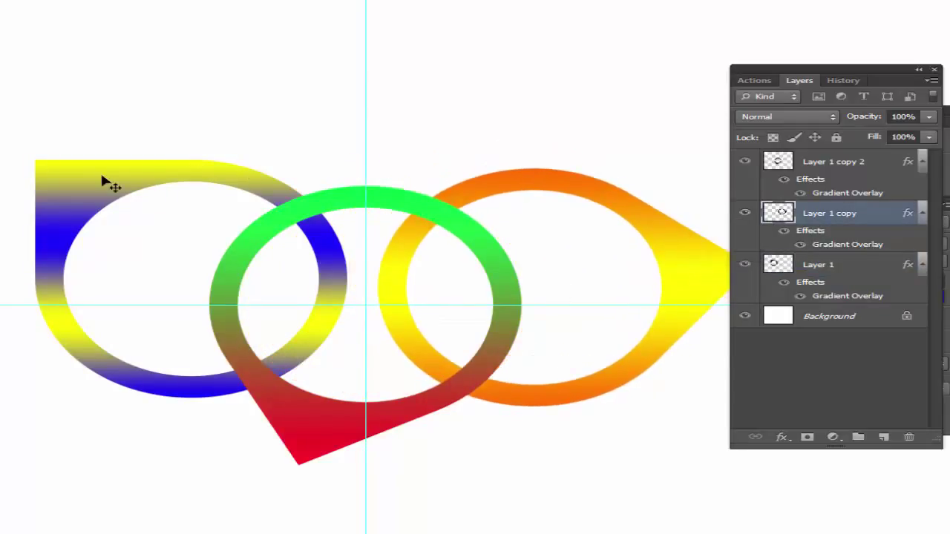
right_click(88, 188)
left_click(122, 194)
mouse_move(116, 201)
left_mouse_down()
mouse_move(184, 171)
mouse_move(215, 180)
mouse_move(220, 133)
left_mouse_up()
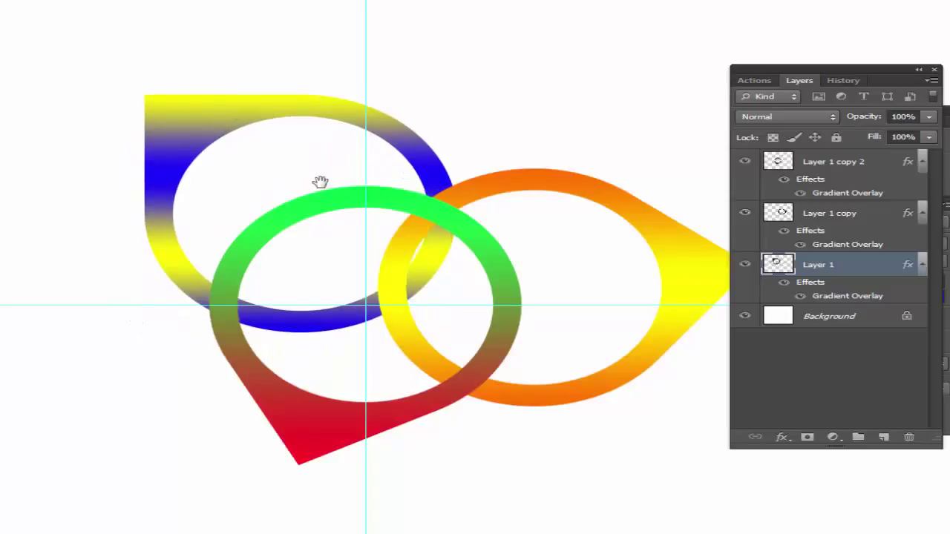
scroll(269, 254, "right", 3)
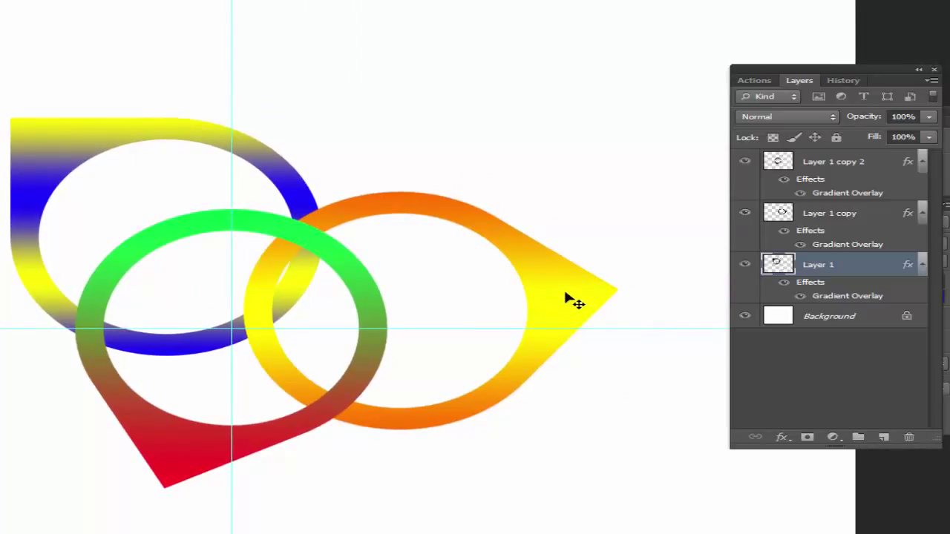
mouse_move(587, 305)
left_mouse_down()
mouse_move(659, 256)
mouse_move(632, 236)
left_mouse_up()
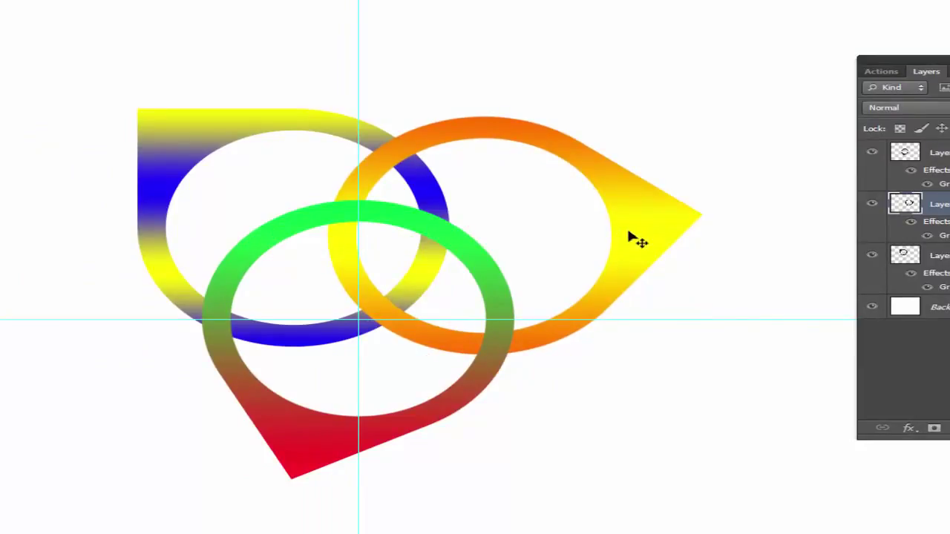
Step: Rotate the green ring so its point faces down, then nudge it down and right
right_click(439, 409)
left_click(475, 413)
key("ctrl+t")
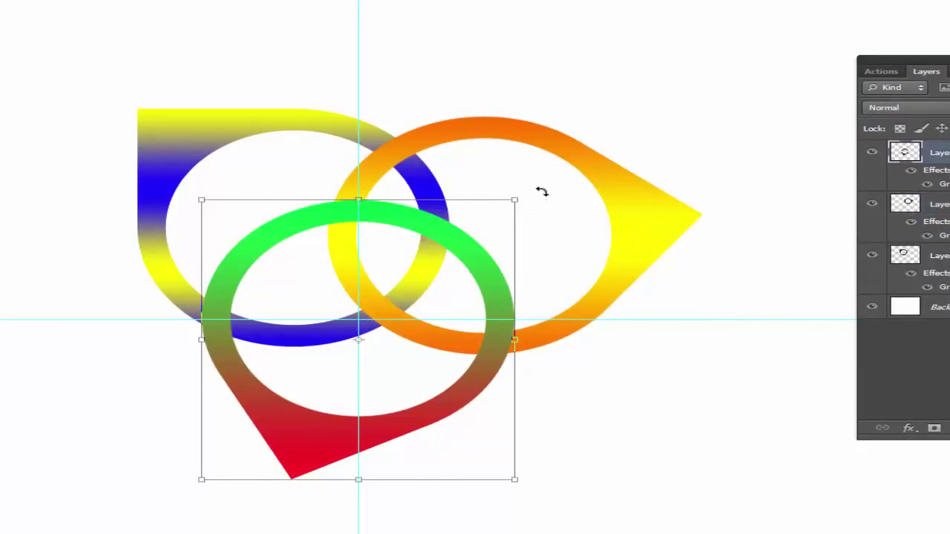
left_click_drag(542, 191, 502, 170)
key("Return")
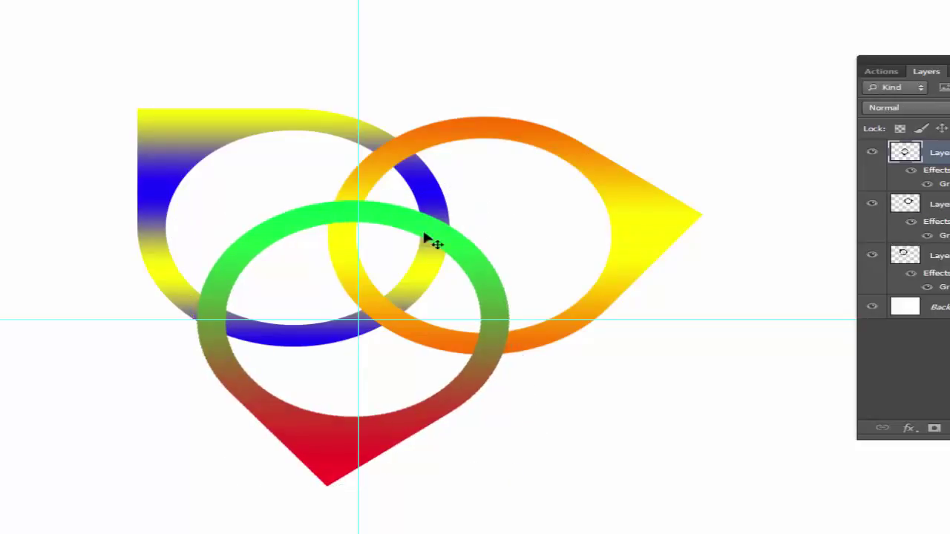
mouse_move(380, 219)
left_mouse_down()
mouse_move(385, 241)
mouse_move(399, 240)
left_mouse_up()
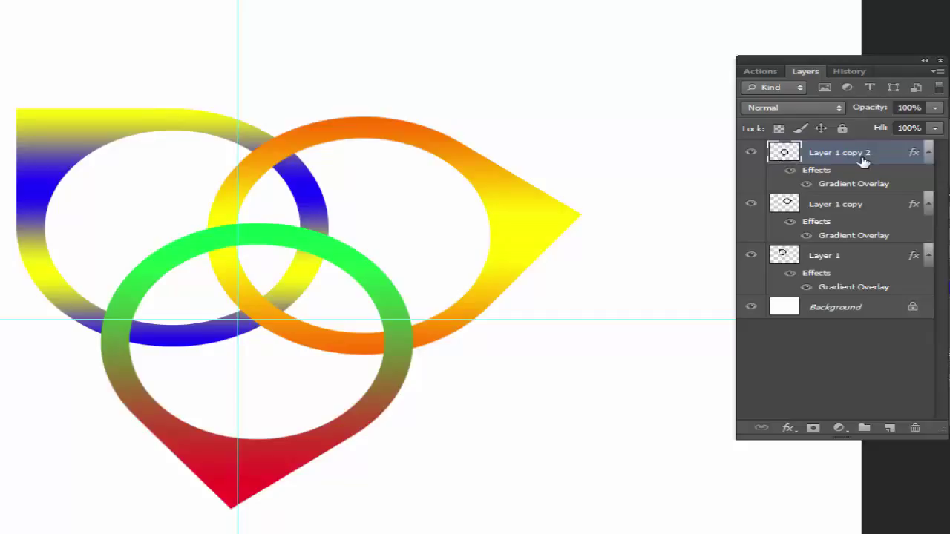
Step: Erase a section where the orange and green rings cross so they weave, then deselect
left_click(751, 152)
left_click(752, 153)
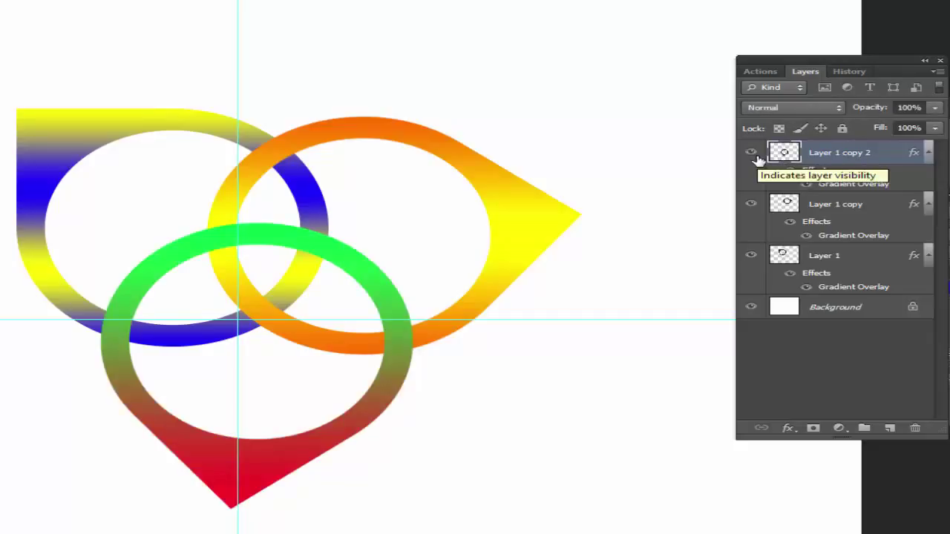
left_click(752, 153)
left_click(752, 153)
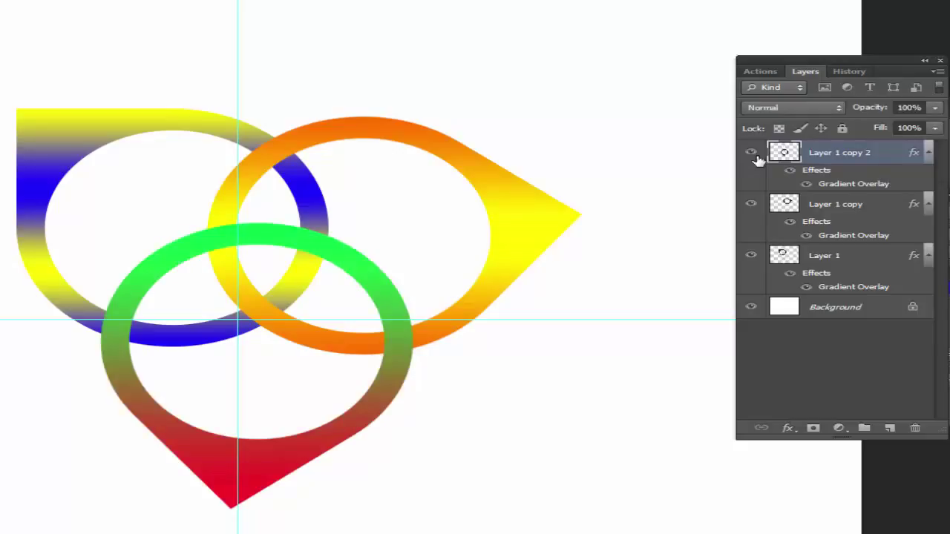
left_click(751, 205)
left_click(751, 206)
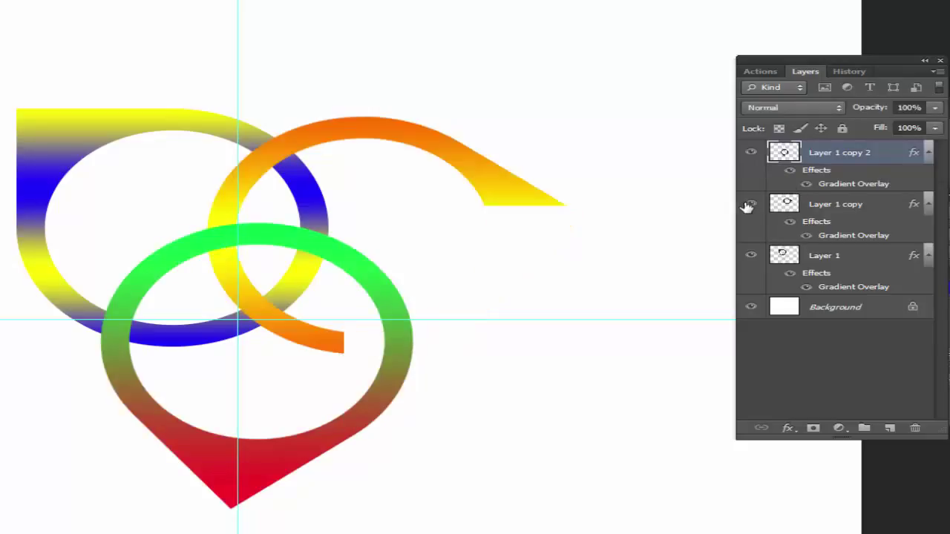
left_click(787, 205, "ctrl")
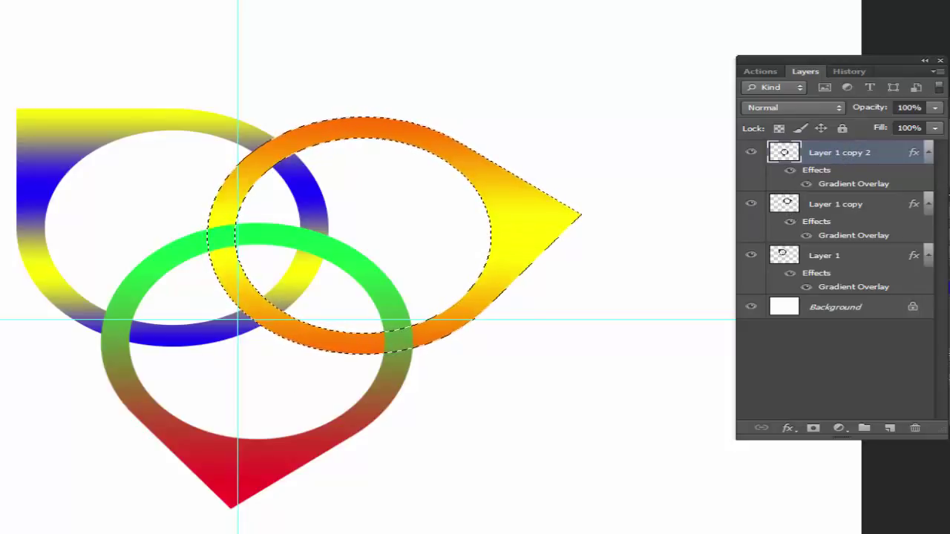
left_click_drag(354, 346, 430, 334)
key("v")
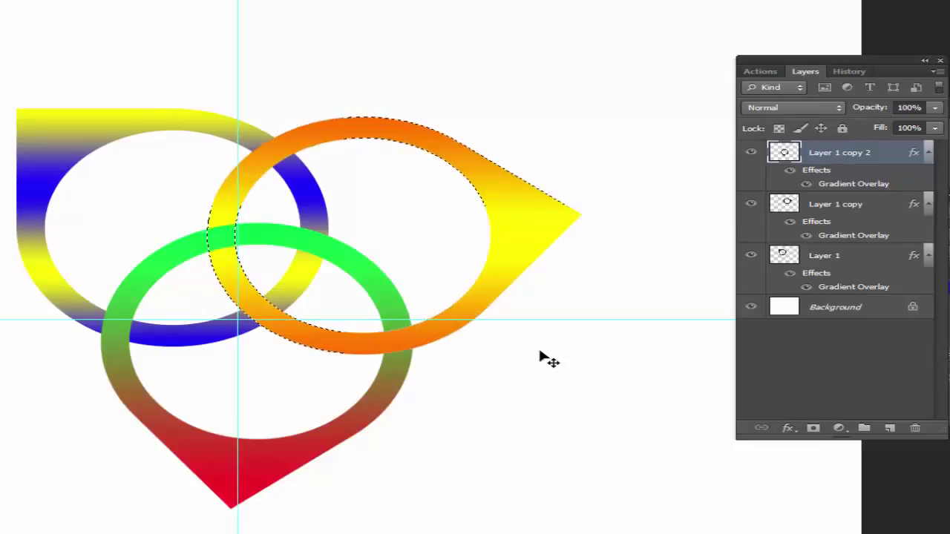
key("ctrl+d")
key("e")
mouse_move(205, 255)
left_mouse_down()
mouse_move(287, 333)
mouse_move(323, 389)
left_mouse_up()
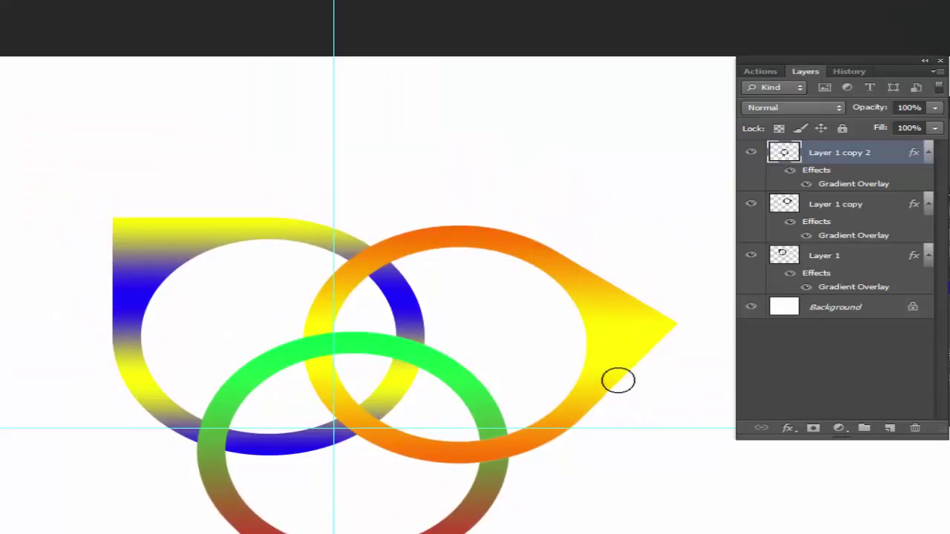
Step: Erase the orange ring at the top so the blue ring passes over it
left_click(748, 257)
left_click(751, 257)
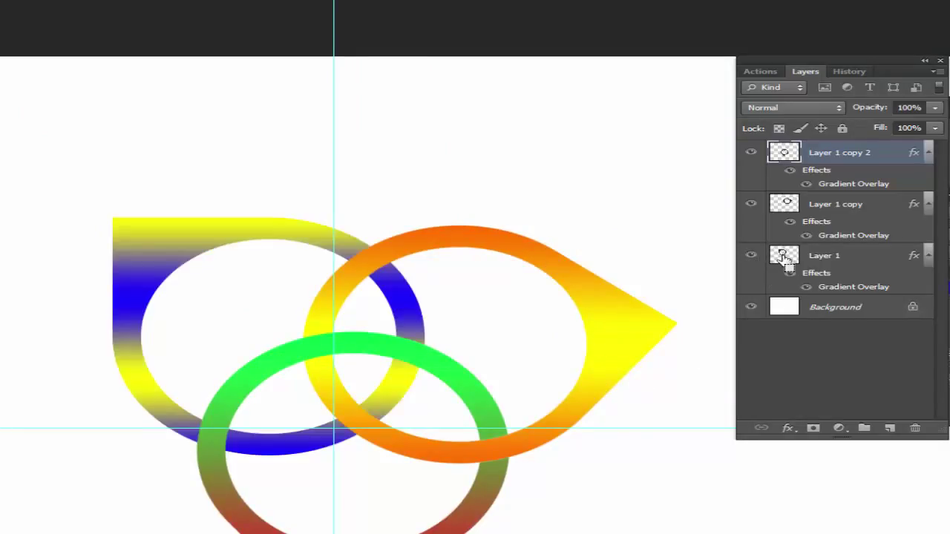
left_click(784, 256, "ctrl")
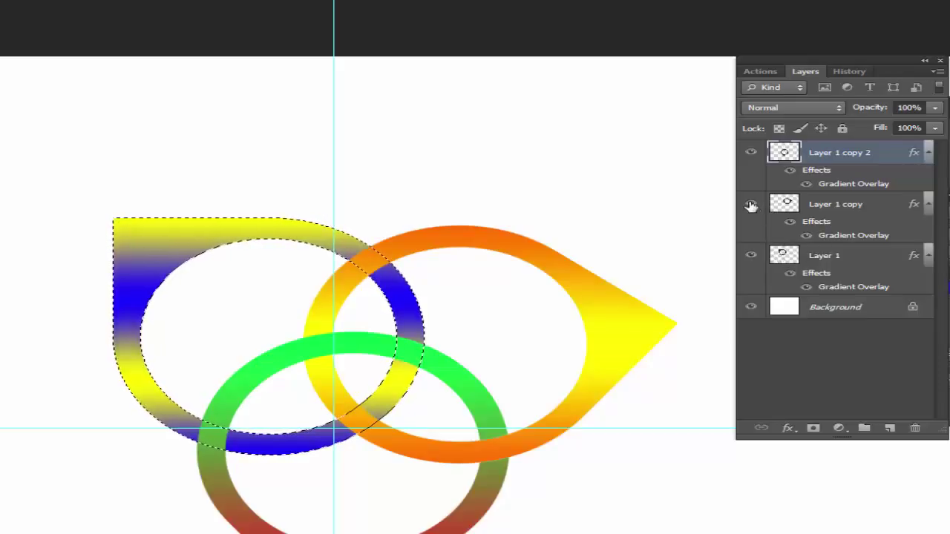
left_click(751, 206)
left_click(751, 205)
left_click(802, 210)
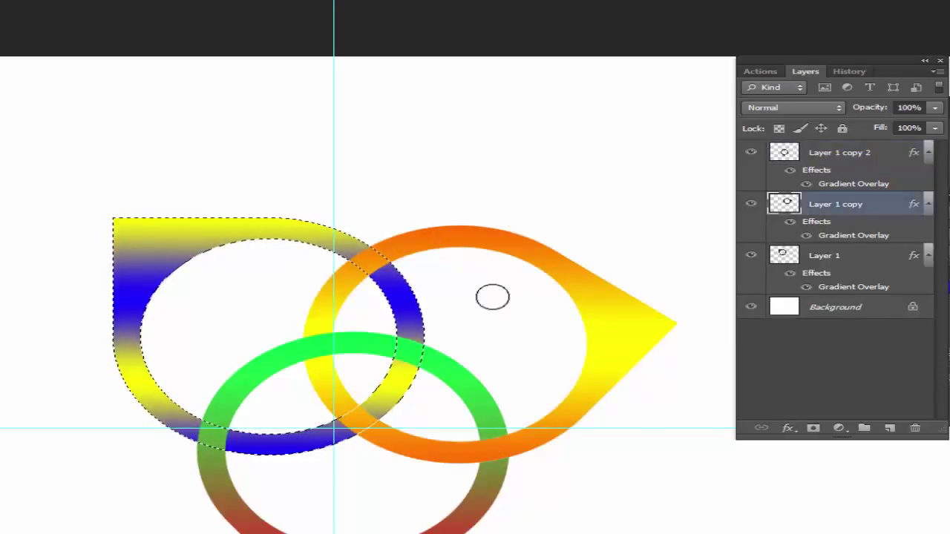
left_click_drag(493, 298, 379, 259)
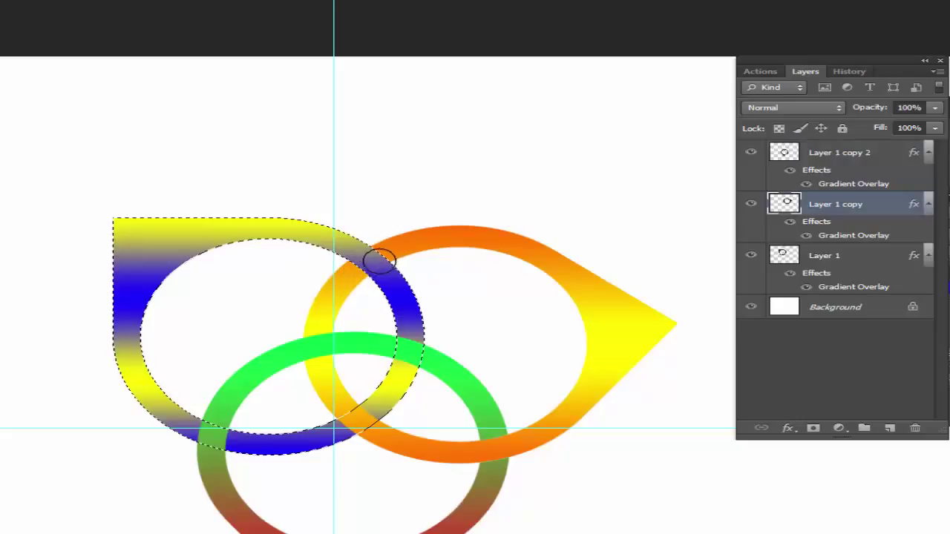
key("v")
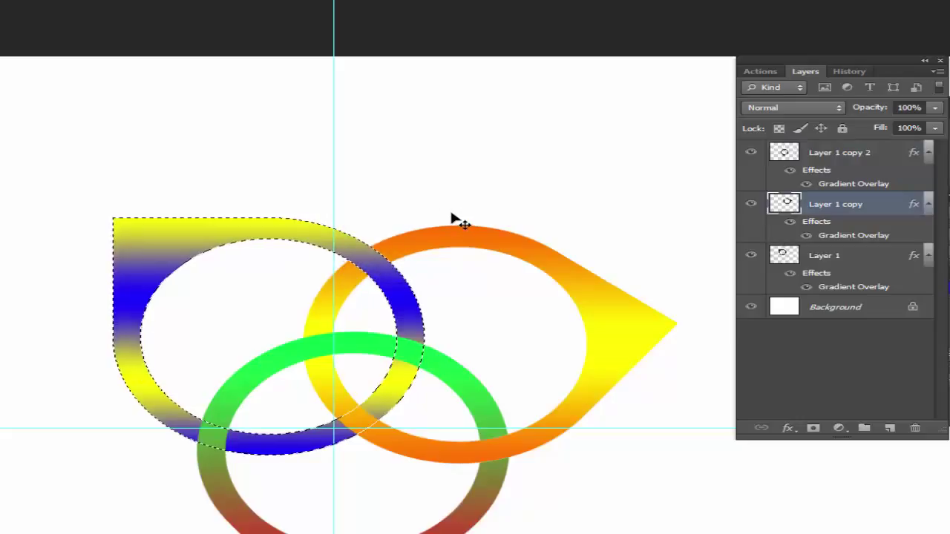
key("ctrl+d")
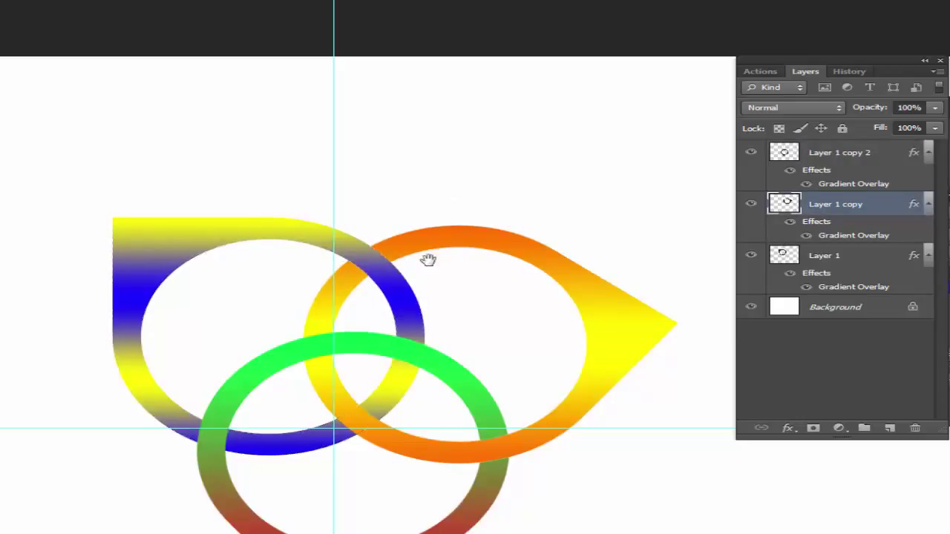
scroll(429, 259, "down", 2)
scroll(428, 259, "left", 1)
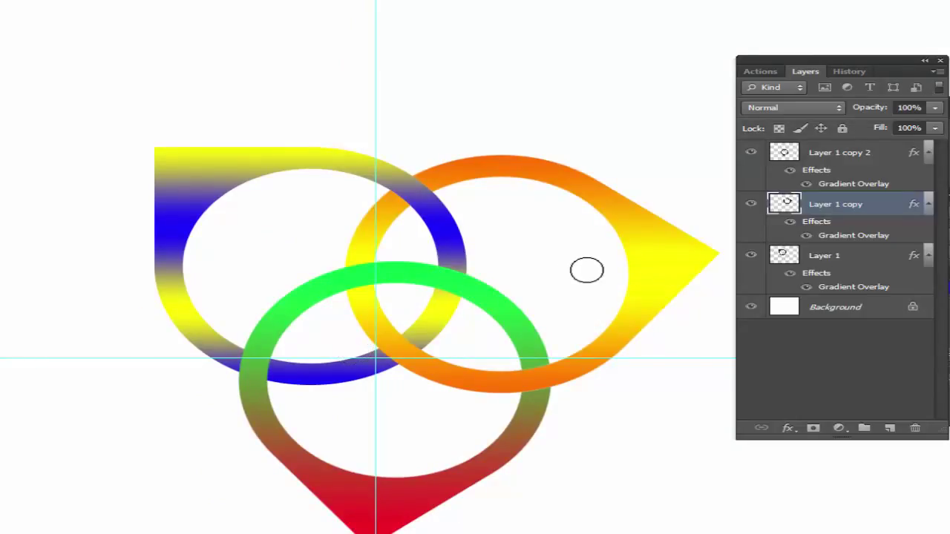
Step: Erase the green ring at lower left so the blue ring passes over it
left_click(751, 259)
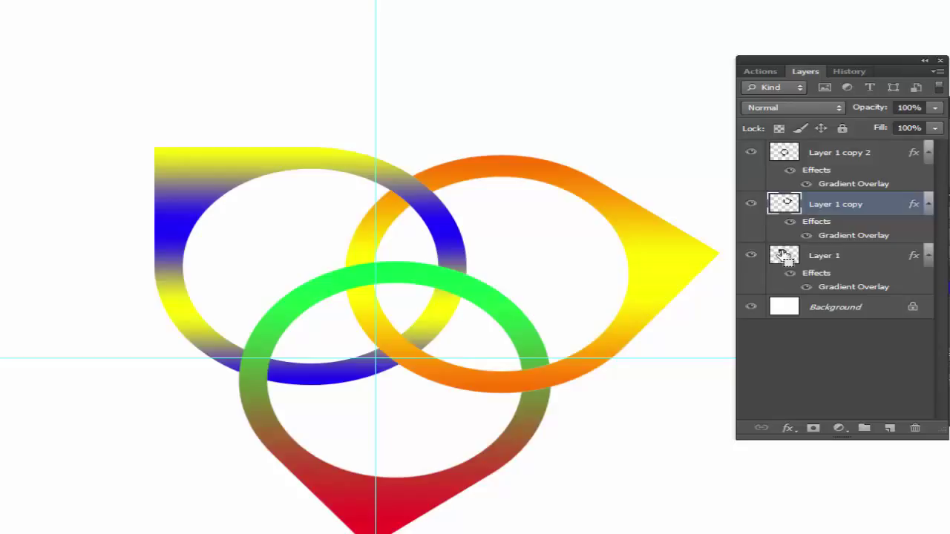
left_click(783, 256, "ctrl")
left_click(751, 205)
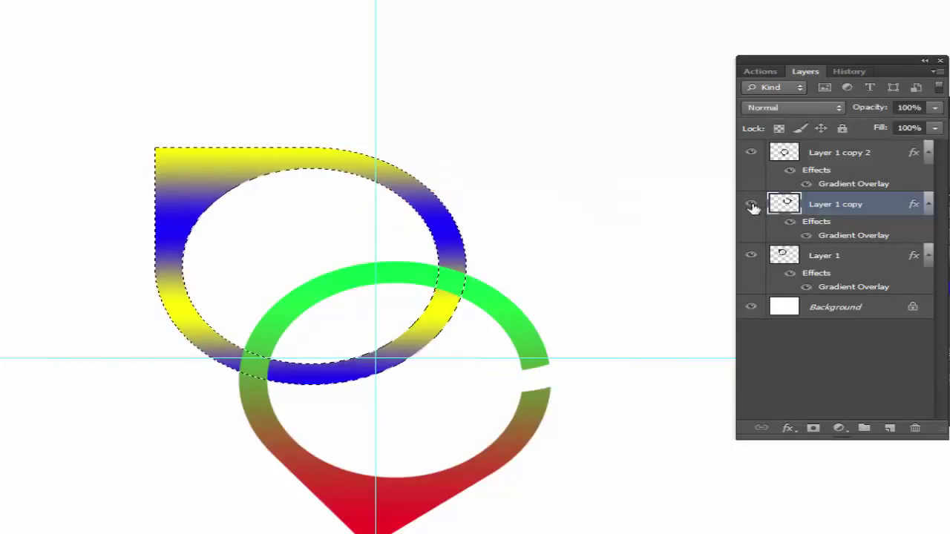
left_click(751, 204)
left_click(751, 153)
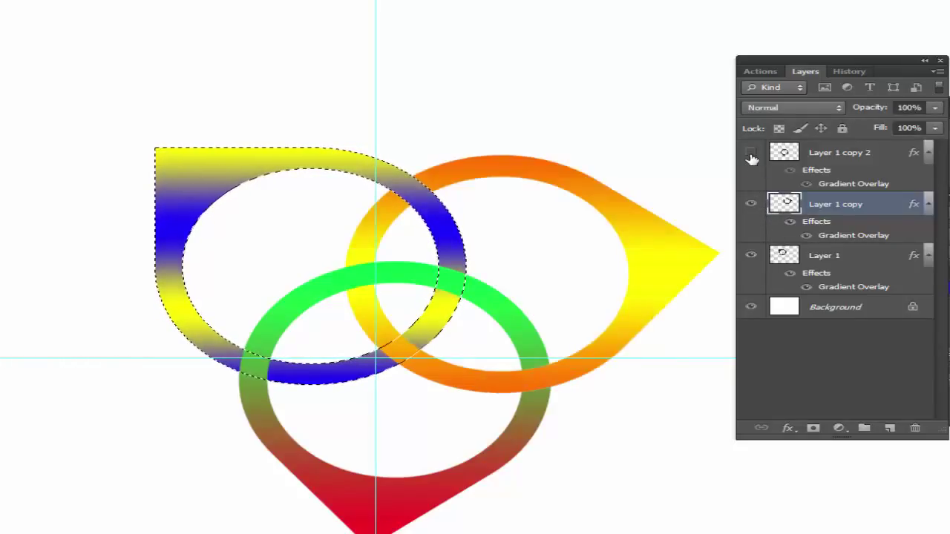
left_click(751, 153)
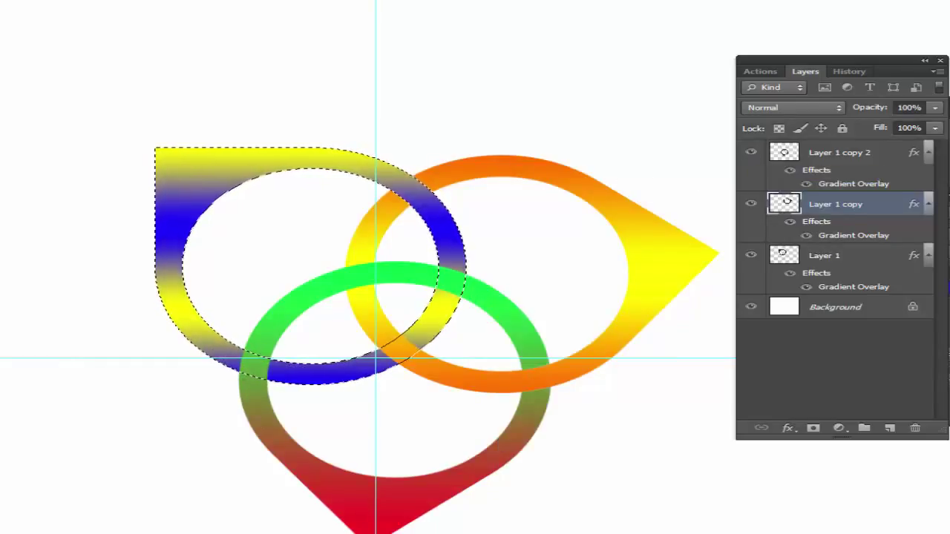
left_click(752, 154)
left_click(751, 153)
left_click(765, 156)
left_click_drag(267, 377, 223, 363)
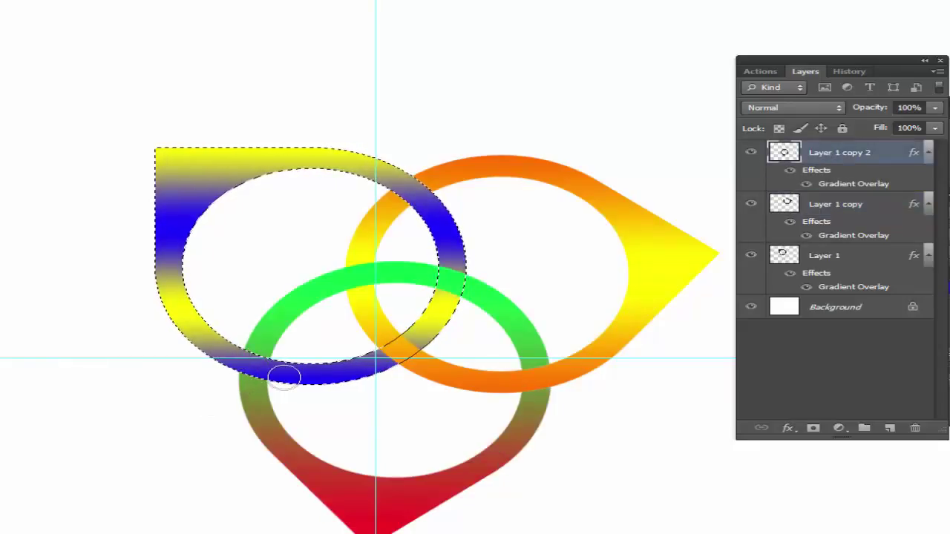
key("v")
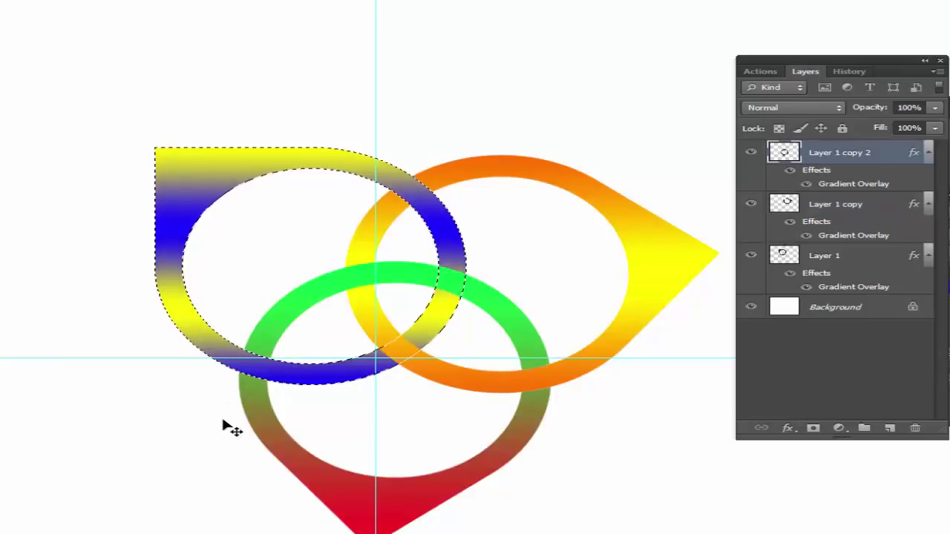
key("ctrl+d")
Step: Select all three ring layers and move them down to centre on the guides
key("ctrl+minus")
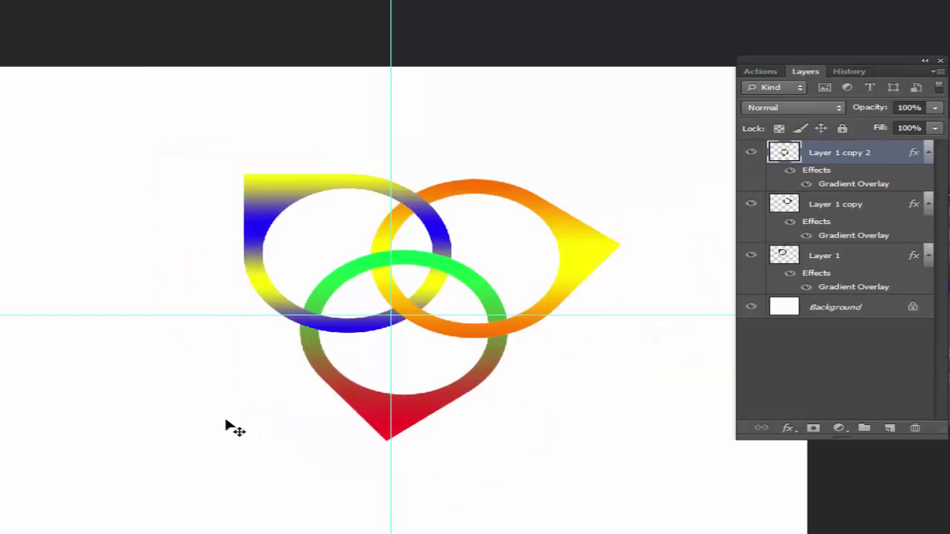
key("ctrl+minus")
left_click_drag(293, 330, 245, 327)
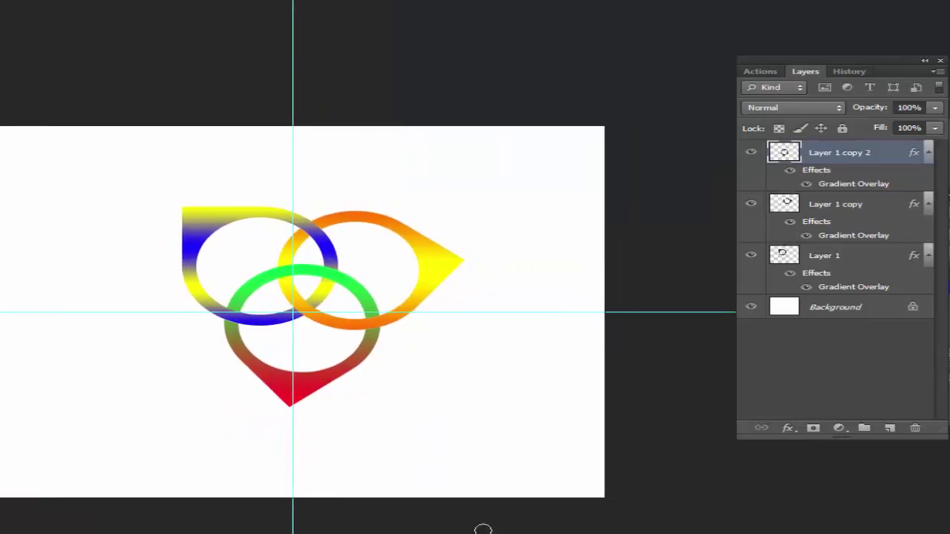
left_click(877, 208, "shift")
left_click(863, 263, "shift")
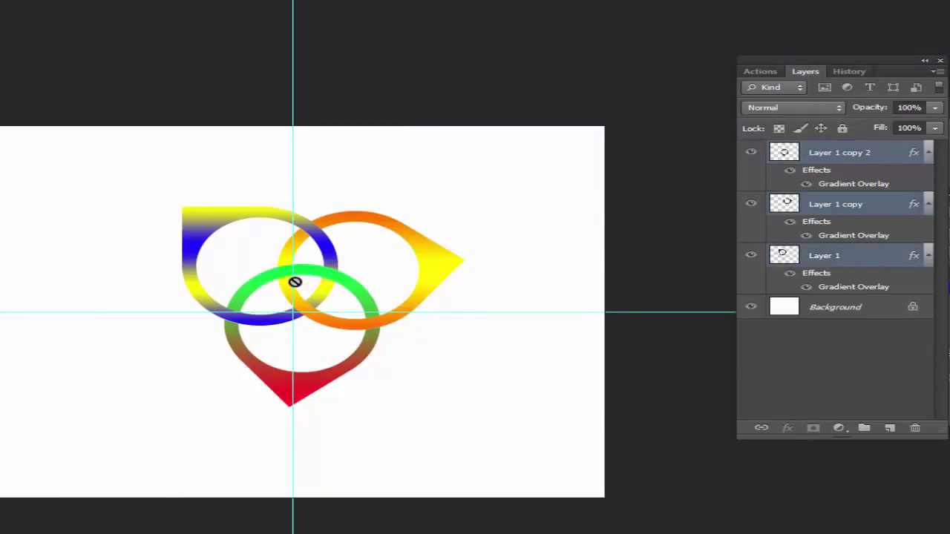
mouse_move(311, 276)
left_mouse_down()
mouse_move(304, 311)
mouse_move(305, 301)
left_mouse_up()
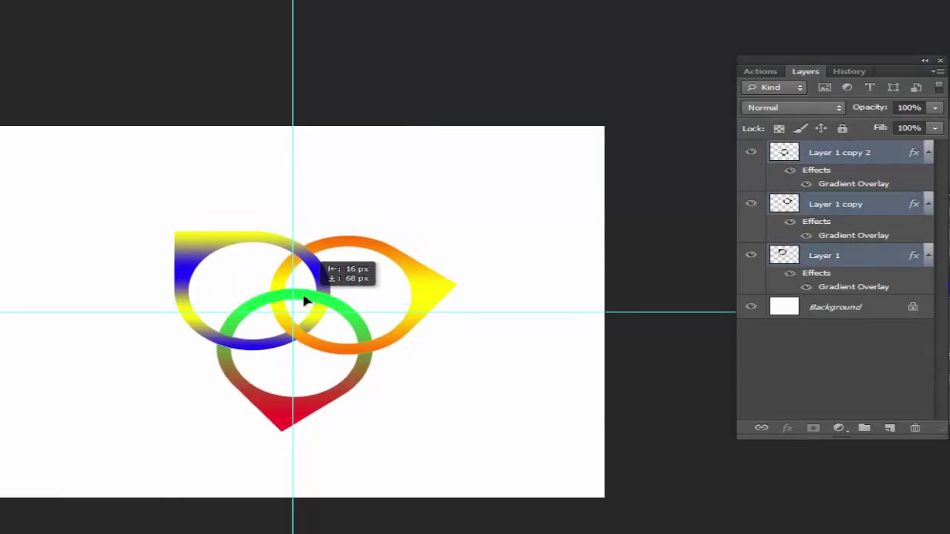
left_click(842, 353)
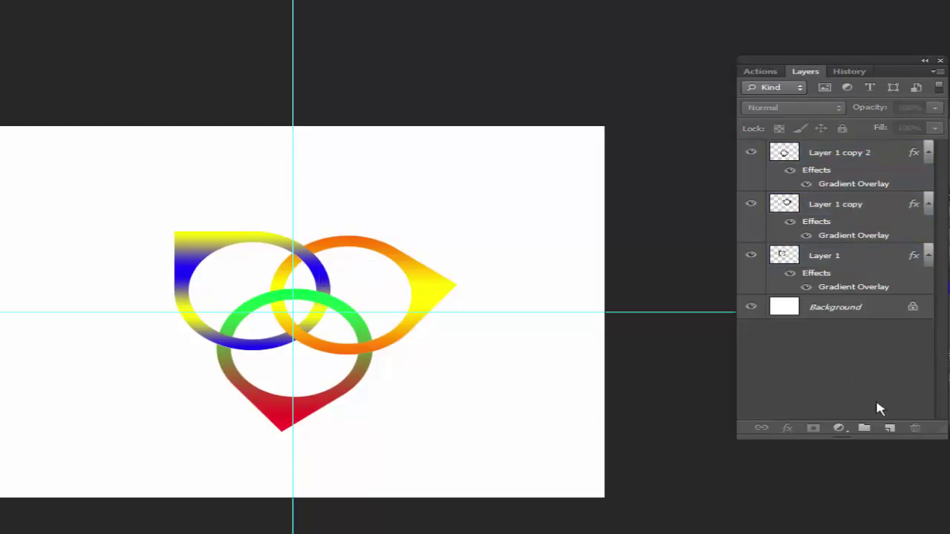
Step: Add an empty Layer 2 just above Background and fill the Background black
left_click(889, 428)
left_click_drag(829, 161, 839, 325)
left_click(829, 332)
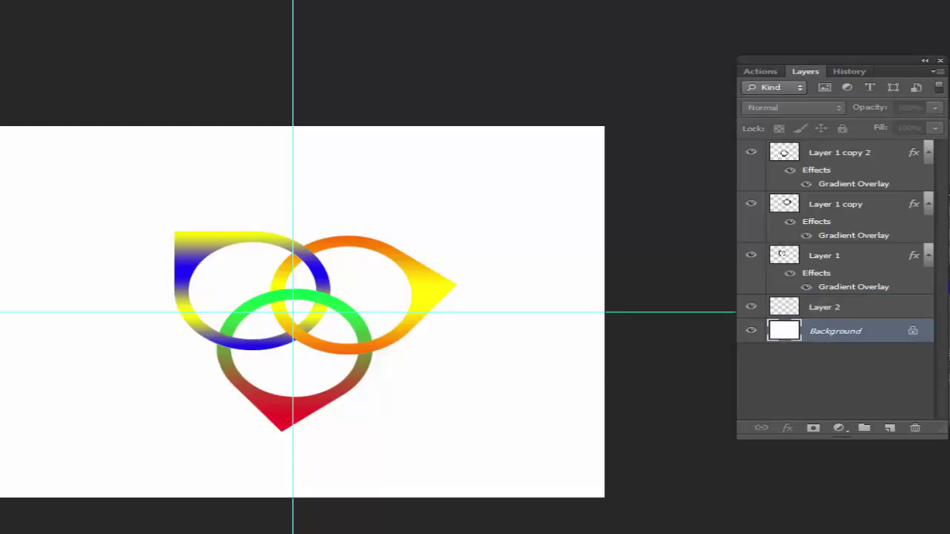
left_click(614, 374)
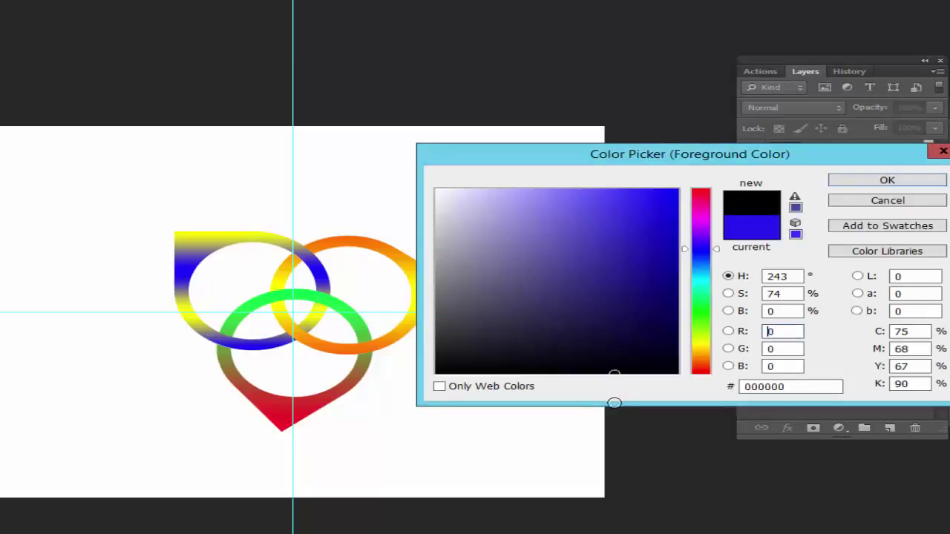
left_click(852, 182)
key("alt+BackSpace")
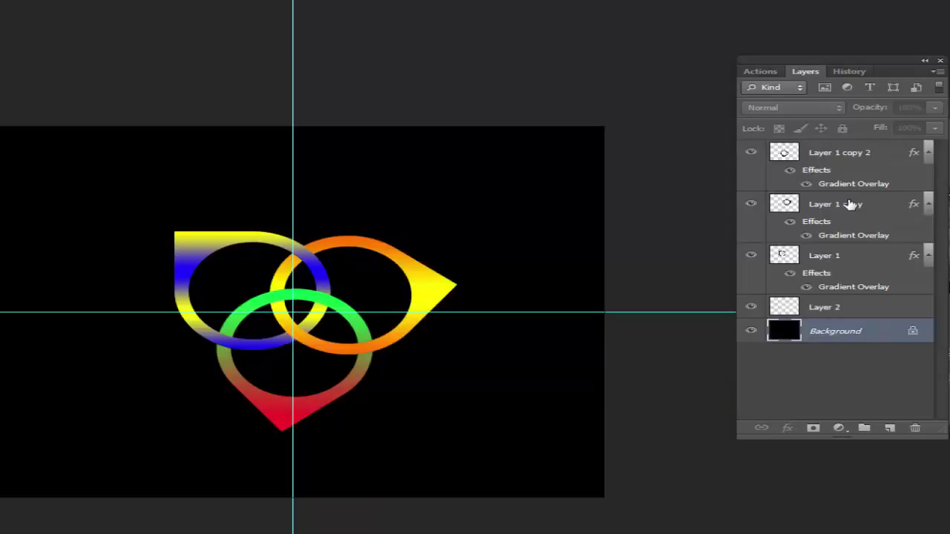
left_click(850, 309)
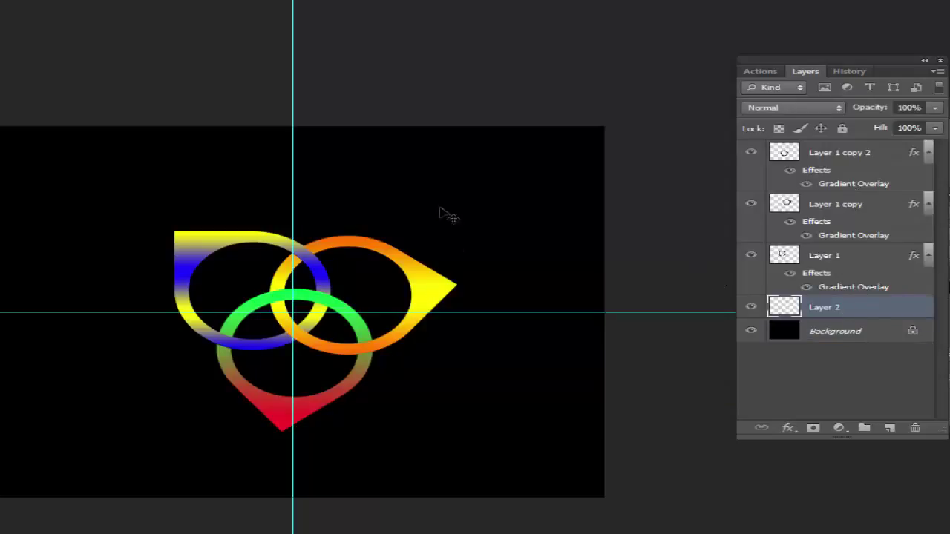
left_click(839, 428)
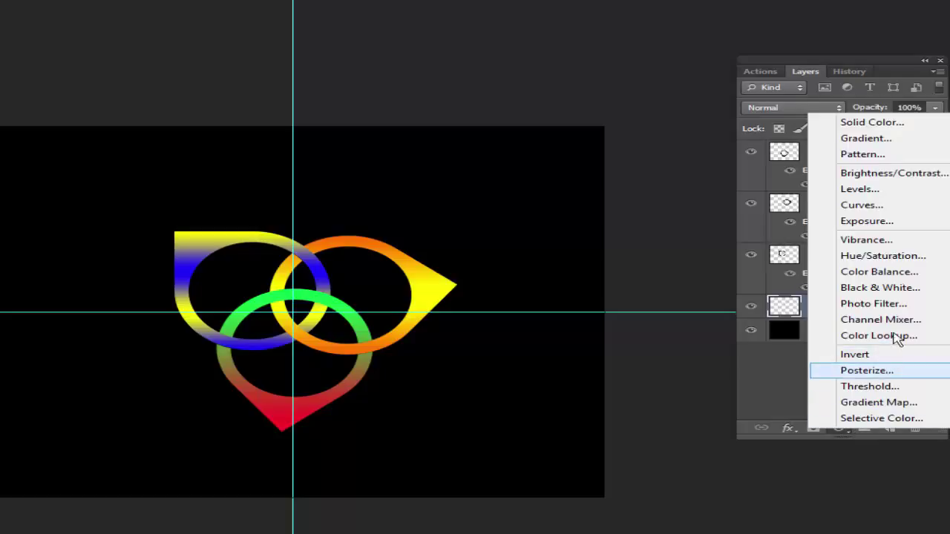
Step: Add a gradient fill layer using the Black, White preset, Radial style, Reverse on
left_click(866, 141)
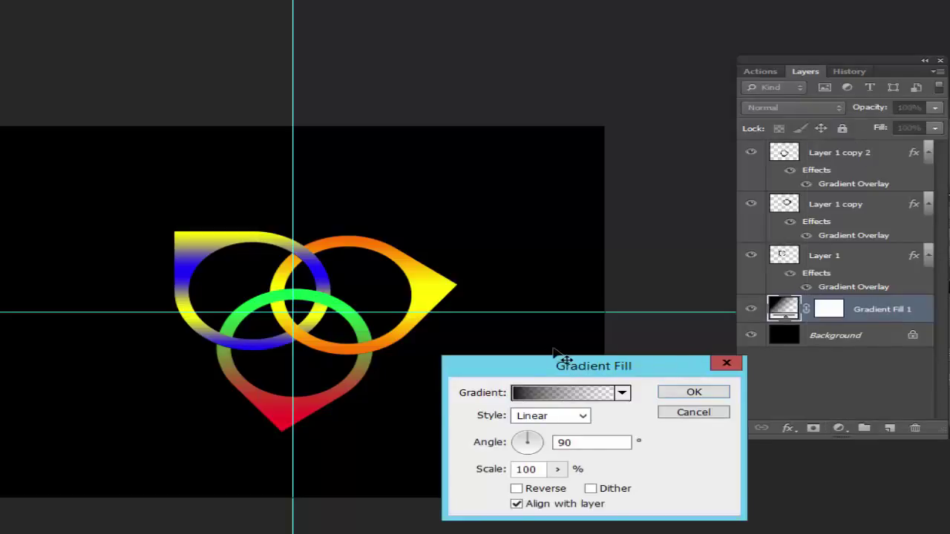
left_click_drag(562, 358, 669, 234)
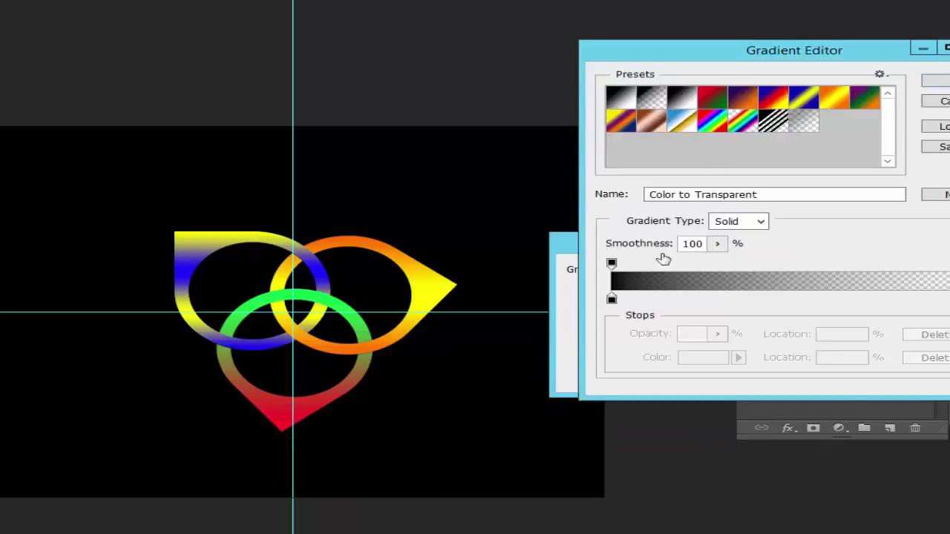
left_click(686, 105)
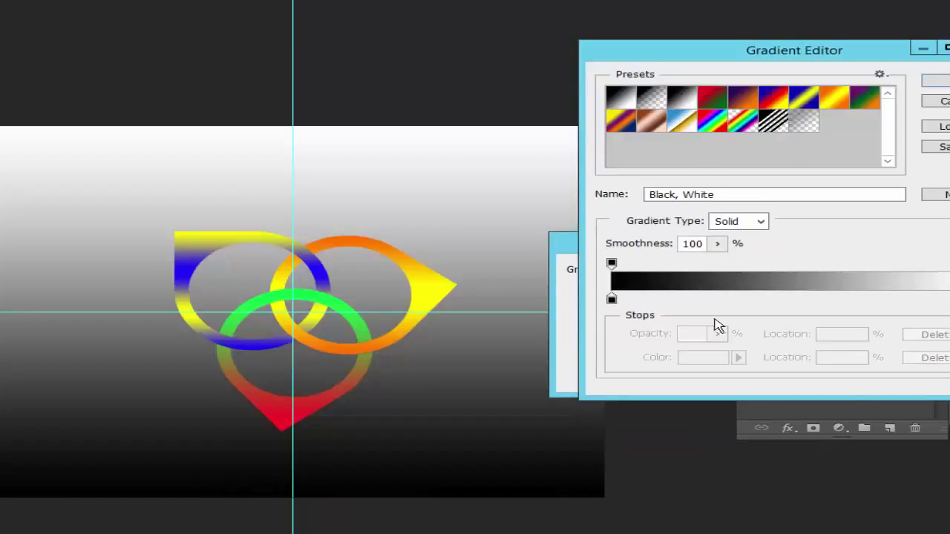
left_click(947, 83)
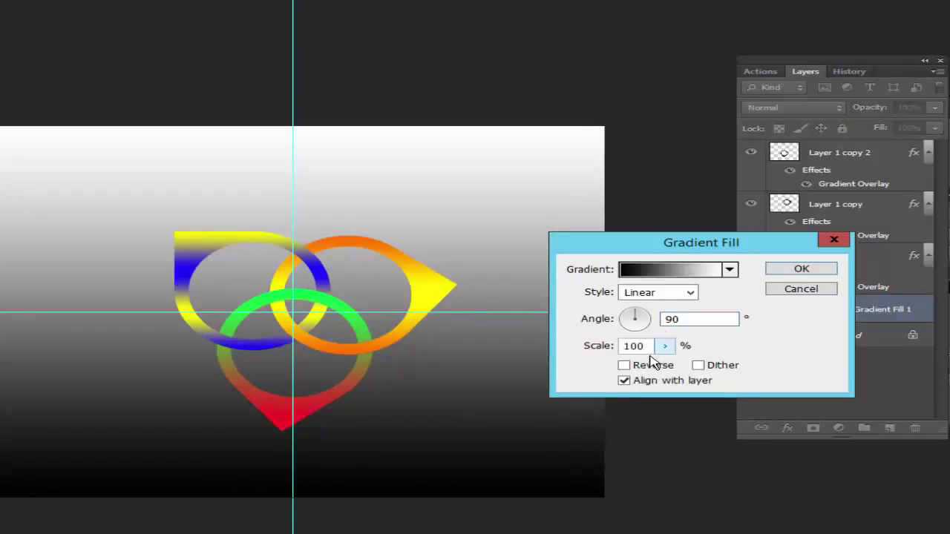
left_click(672, 293)
left_click(653, 319)
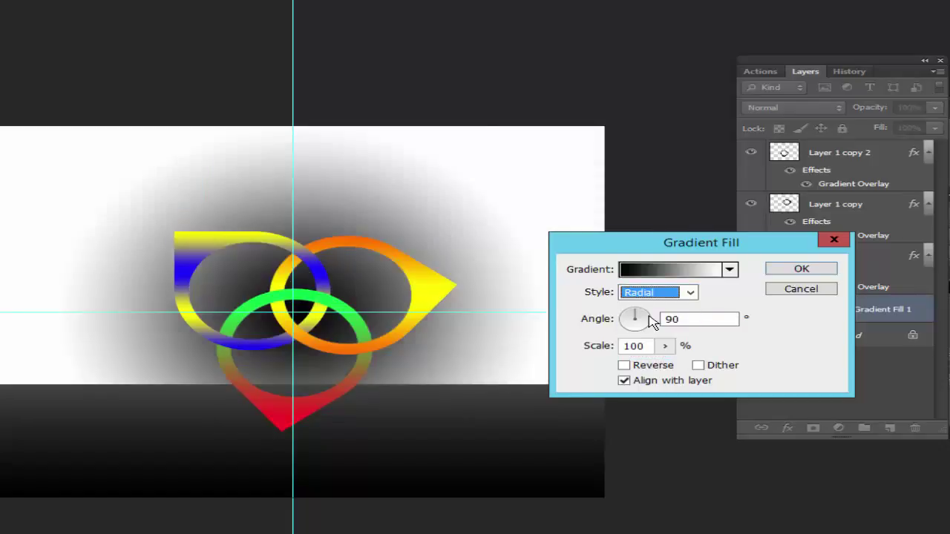
left_click(624, 366)
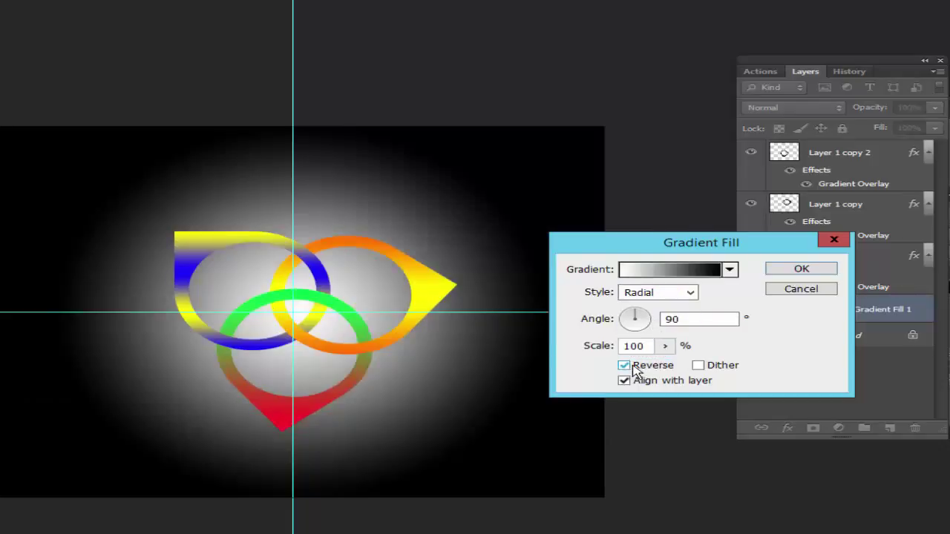
Step: Change the gradient's white stop to mid grey and move the midpoint to 44%
left_click(712, 274)
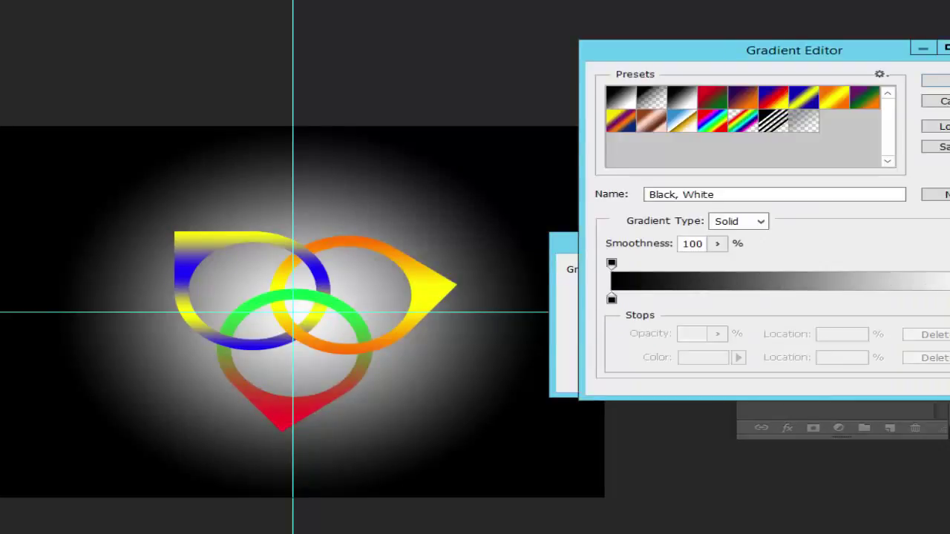
left_click(948, 298)
double_click(948, 299)
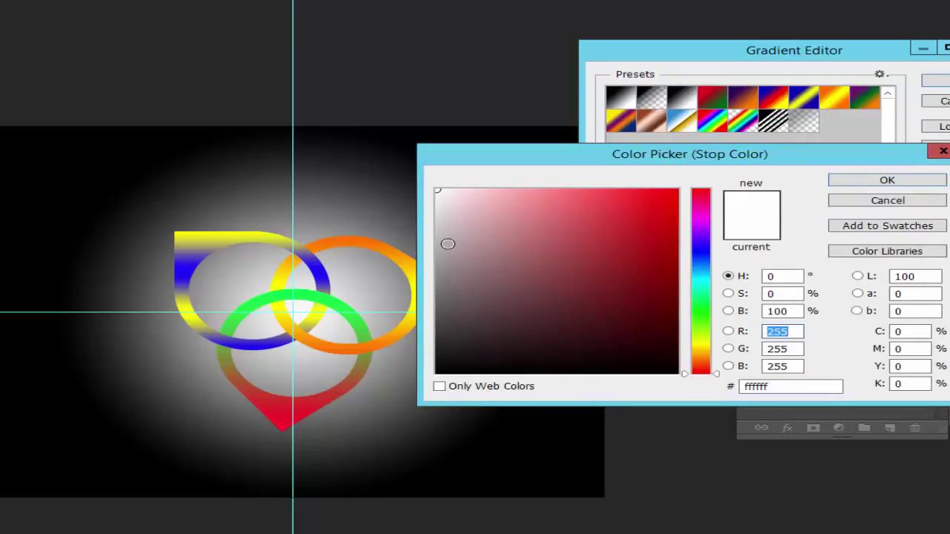
mouse_move(447, 244)
left_mouse_down()
mouse_move(448, 257)
mouse_move(441, 253)
left_mouse_up()
left_click(853, 181)
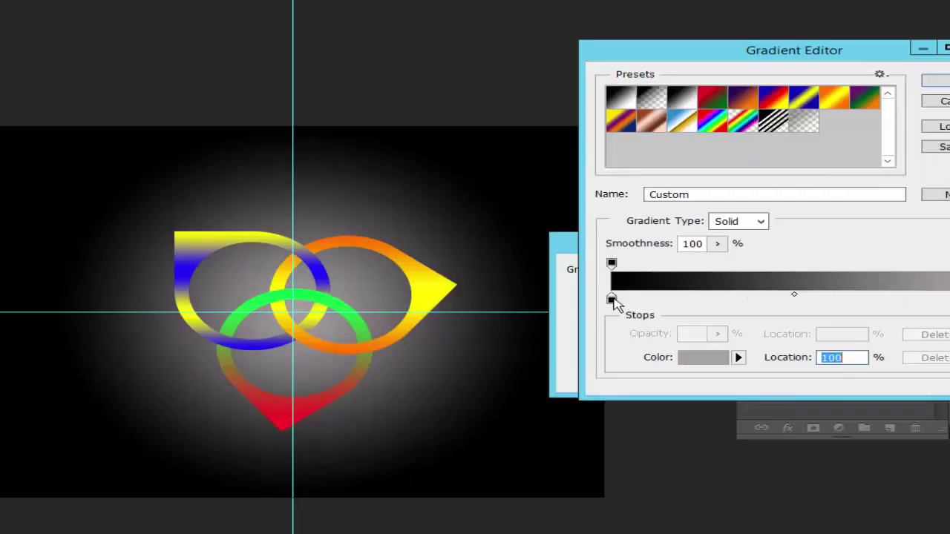
left_click_drag(793, 296, 772, 296)
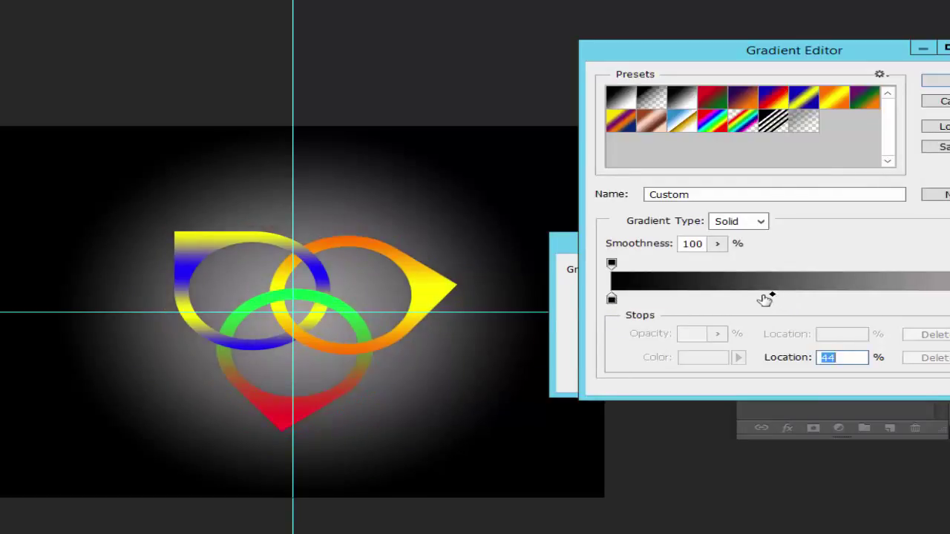
Step: Make the black edge stop a near-black dark grey and accept the gradient
left_click(613, 299)
double_click(612, 299)
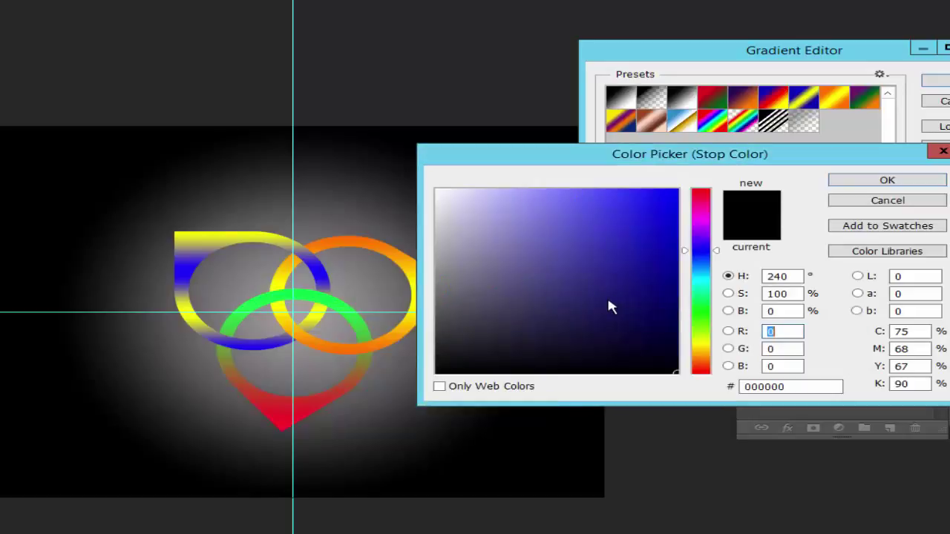
mouse_move(439, 326)
left_mouse_down()
mouse_move(456, 348)
mouse_move(466, 343)
mouse_move(454, 365)
left_mouse_up()
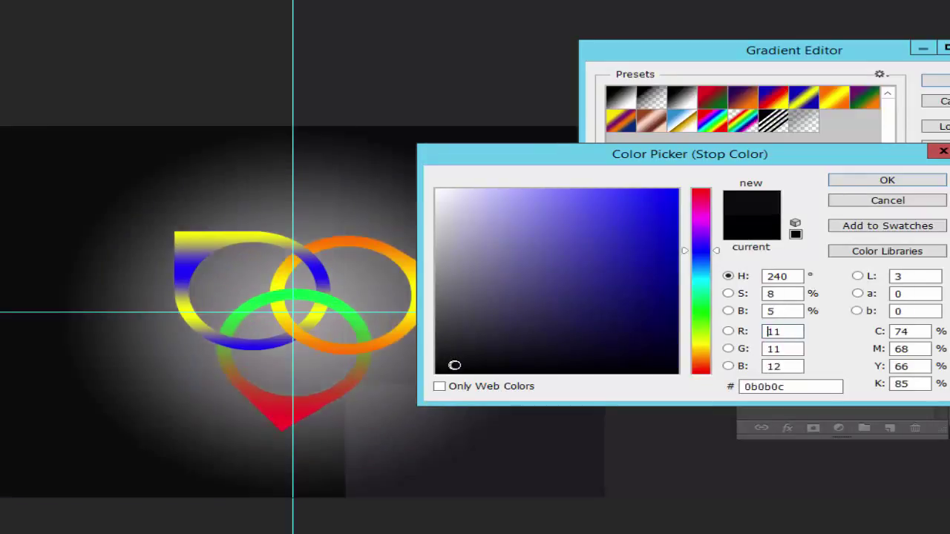
left_click(463, 359)
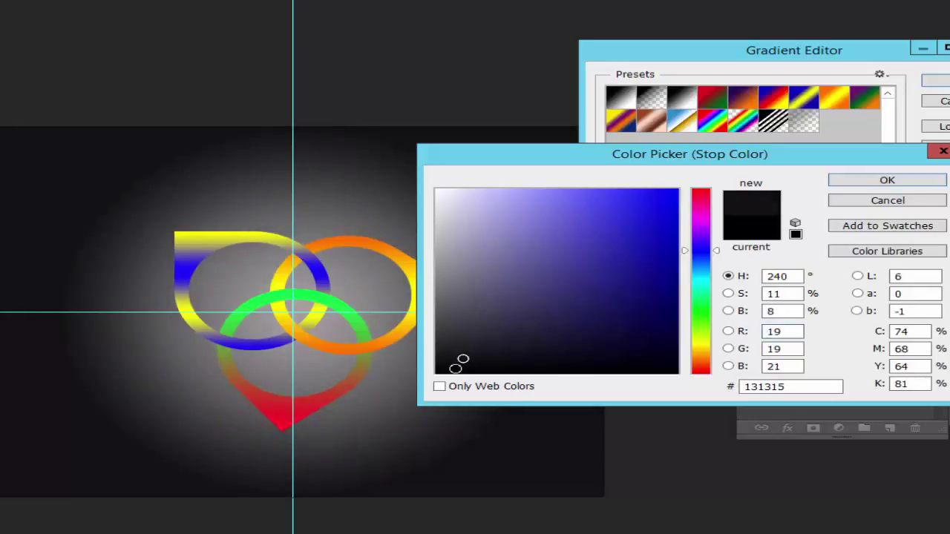
left_click(455, 368)
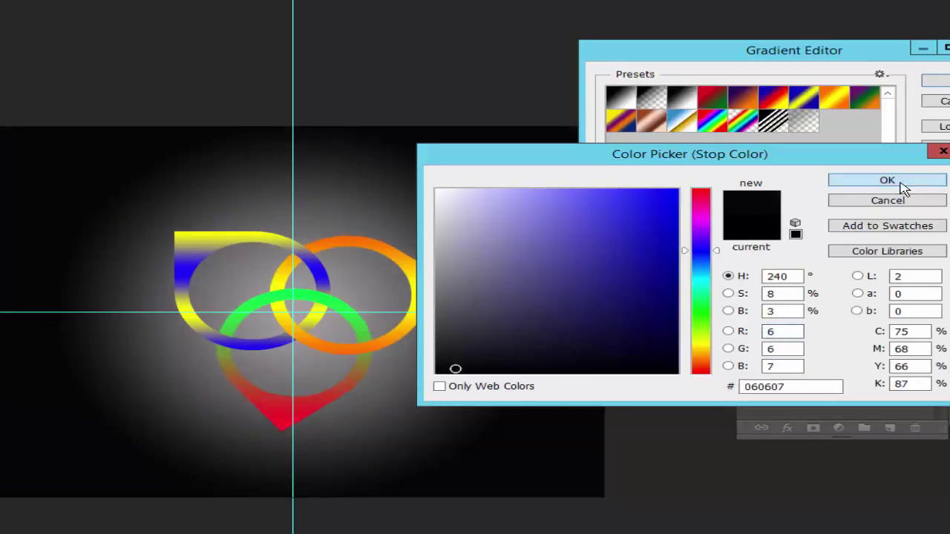
left_click(901, 183)
left_click(943, 80)
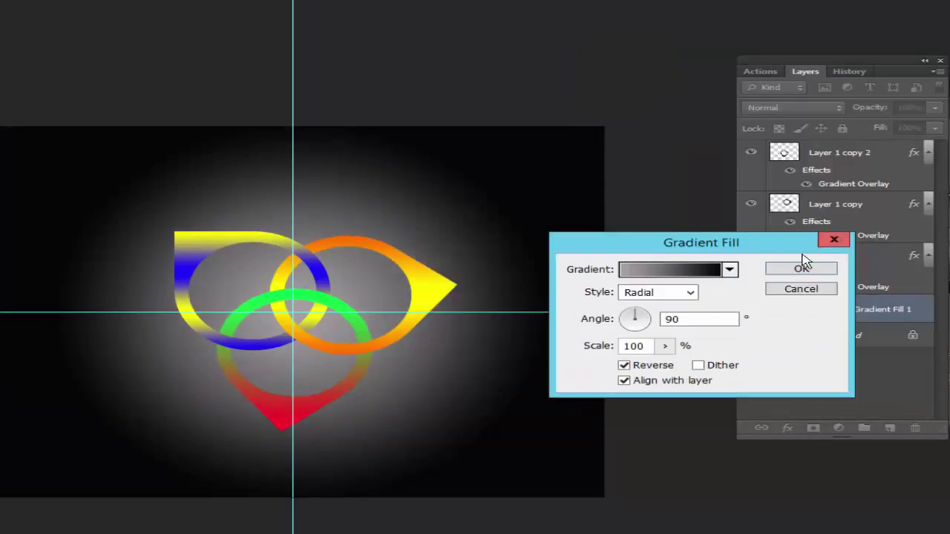